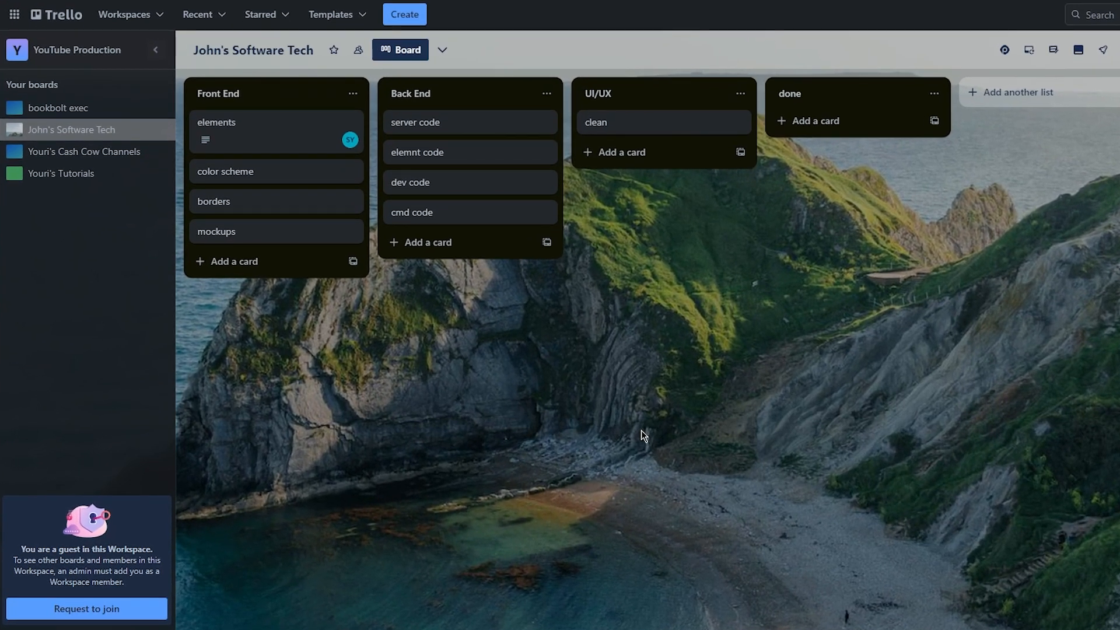
Open the boards overview and look through the boards of all workspaces and the options for creating something new.
{"action": "left_click", "coordinate": [61, 20]}
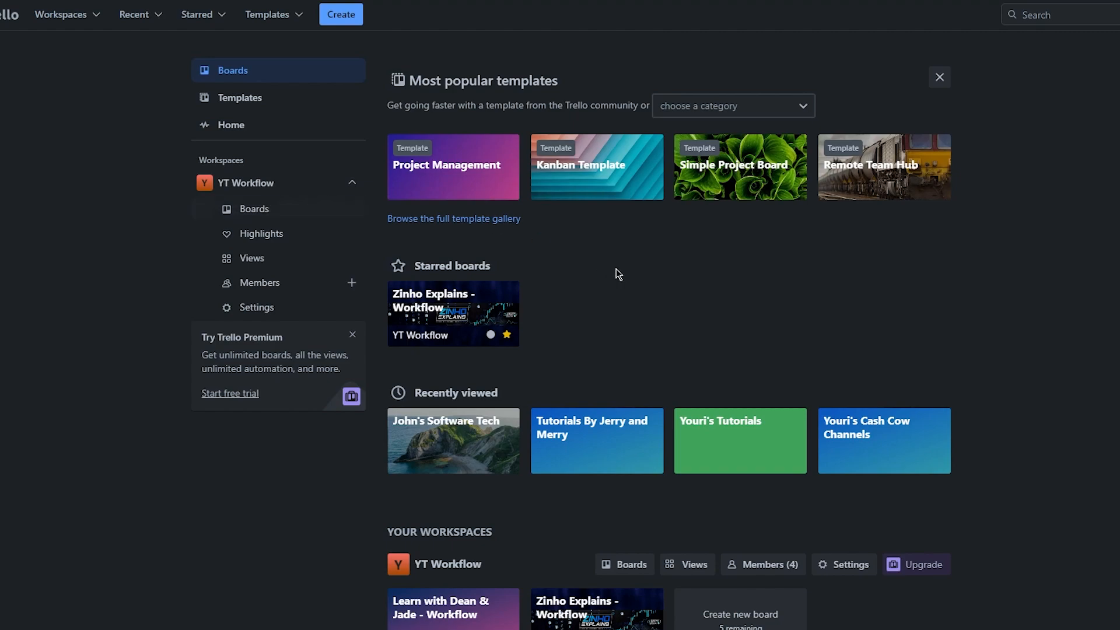
{"action": "scroll", "coordinate": [616, 271], "scroll_direction": "down", "scroll_amount": 10}
{"action": "scroll", "coordinate": [621, 228], "scroll_direction": "down", "scroll_amount": 4}
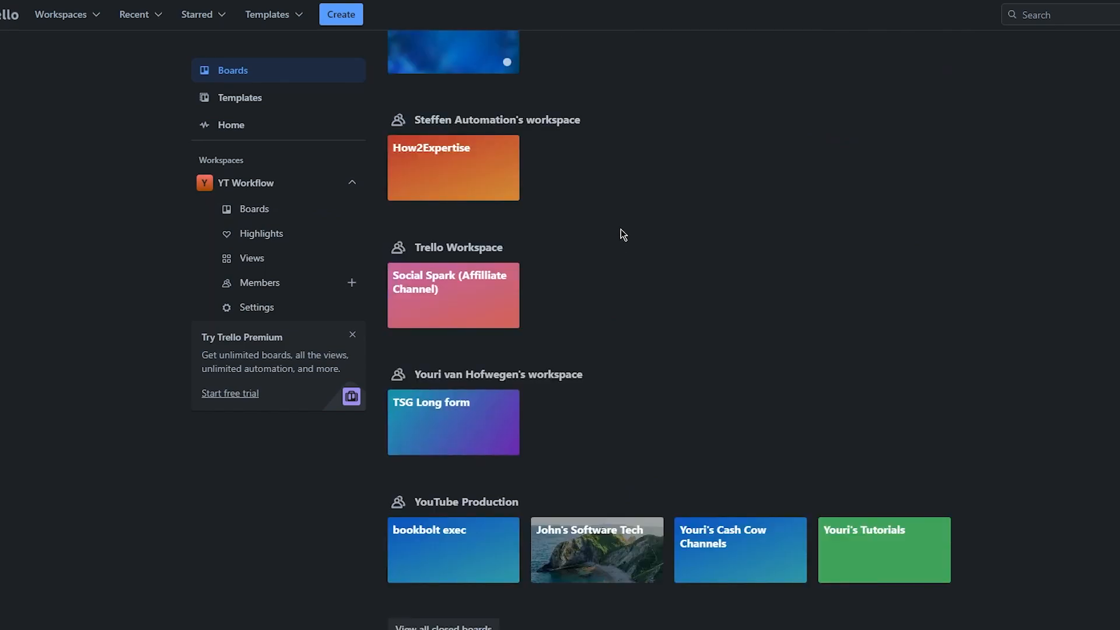
{"action": "scroll", "coordinate": [533, 247], "scroll_direction": "up", "scroll_amount": 15}
{"action": "scroll", "coordinate": [25, 188], "scroll_direction": "down", "scroll_amount": 15}
{"action": "scroll", "coordinate": [565, 299], "scroll_direction": "up", "scroll_amount": 15}
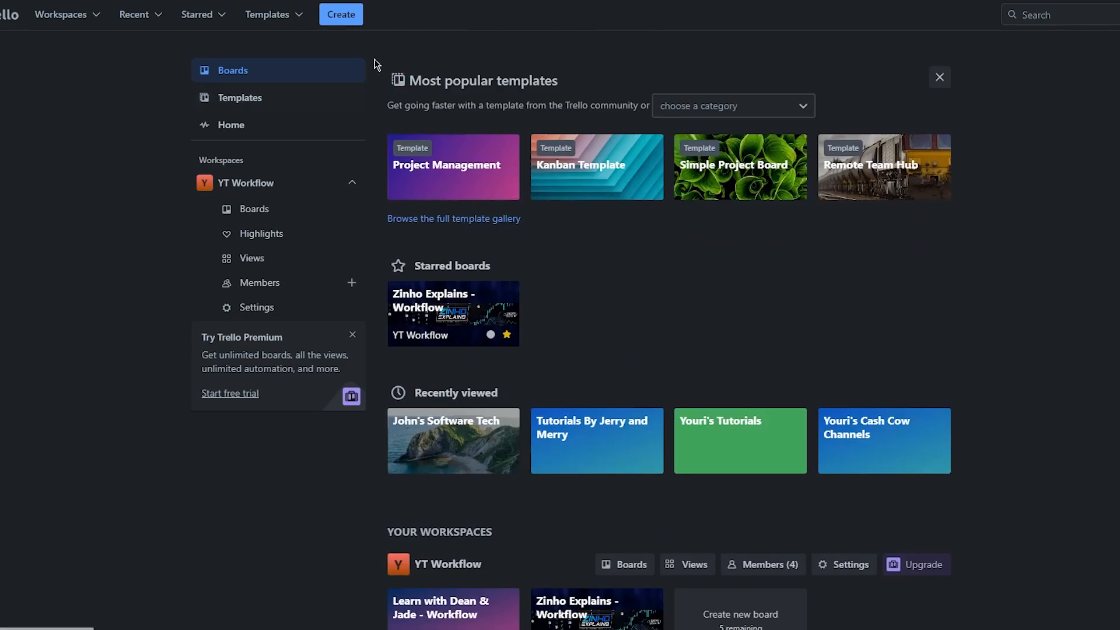
{"action": "left_click", "coordinate": [352, 24]}
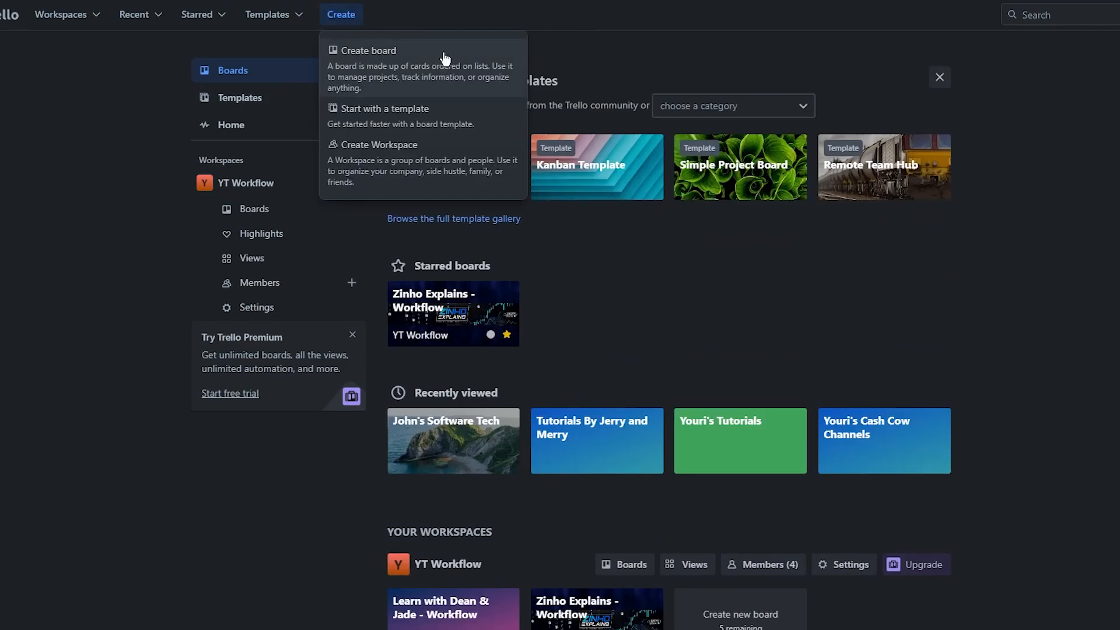
{"action": "left_click", "coordinate": [565, 55]}
Open the Software Tech board in the YouTube Production workspace and archive its Front End, Back End, UI/UX and done lists.
{"action": "scroll", "coordinate": [640, 425], "scroll_direction": "down", "scroll_amount": 15}
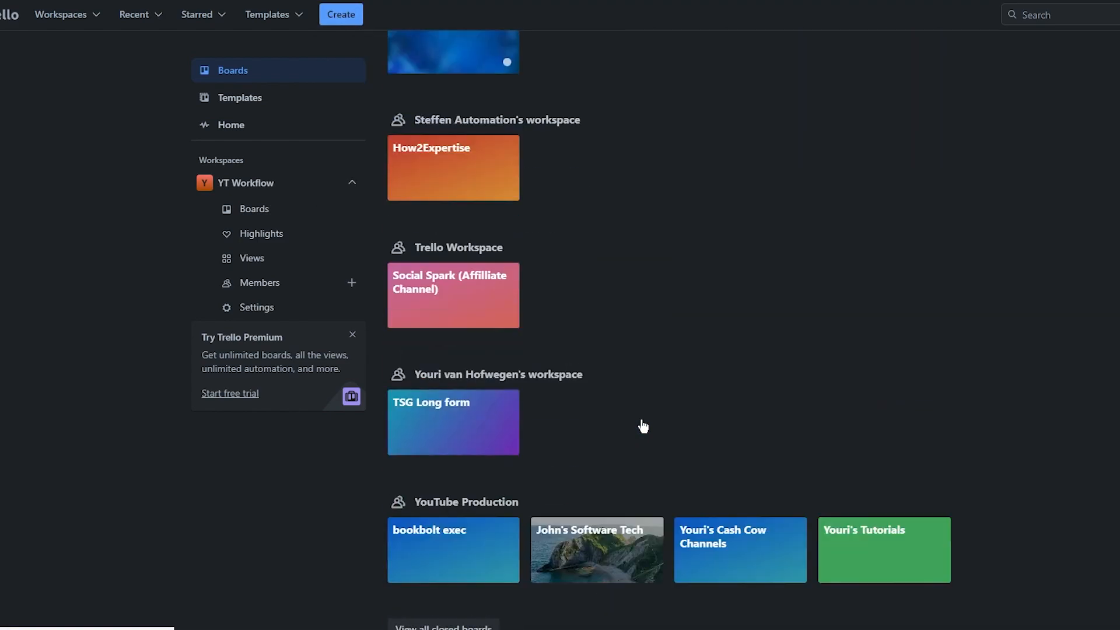
{"action": "left_click", "coordinate": [605, 564]}
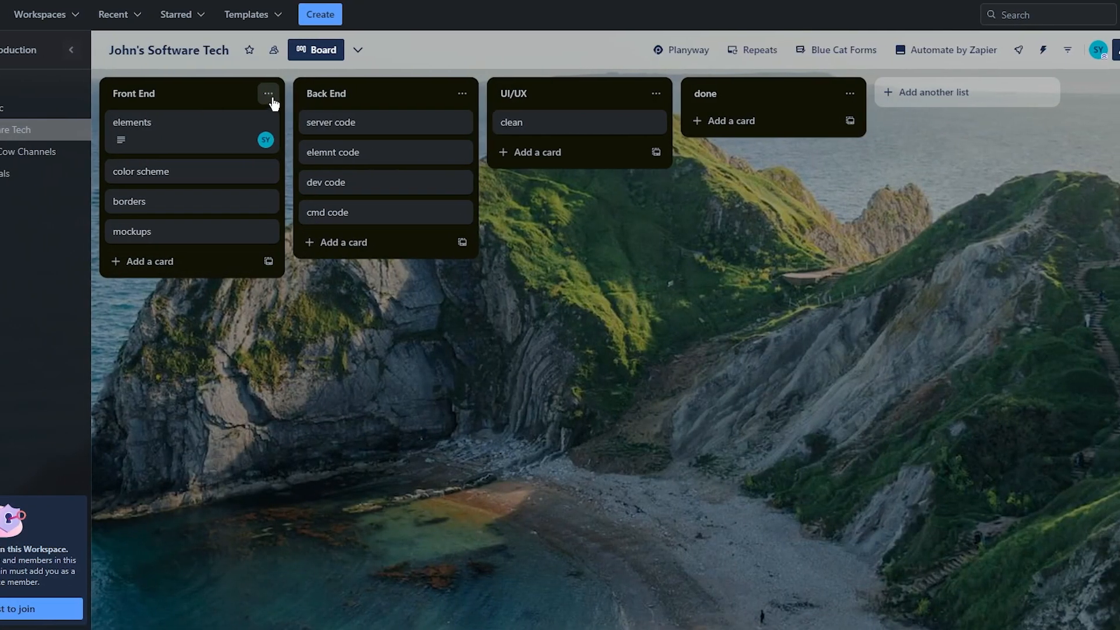
{"action": "left_click", "coordinate": [289, 94]}
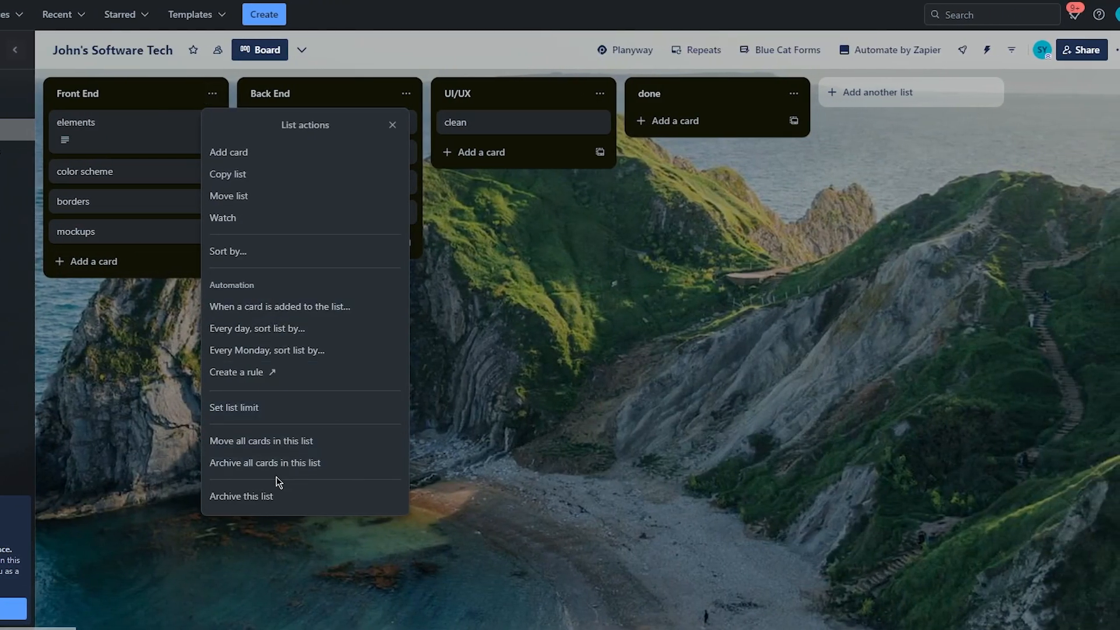
{"action": "left_click", "coordinate": [286, 496]}
{"action": "left_click", "coordinate": [214, 94]}
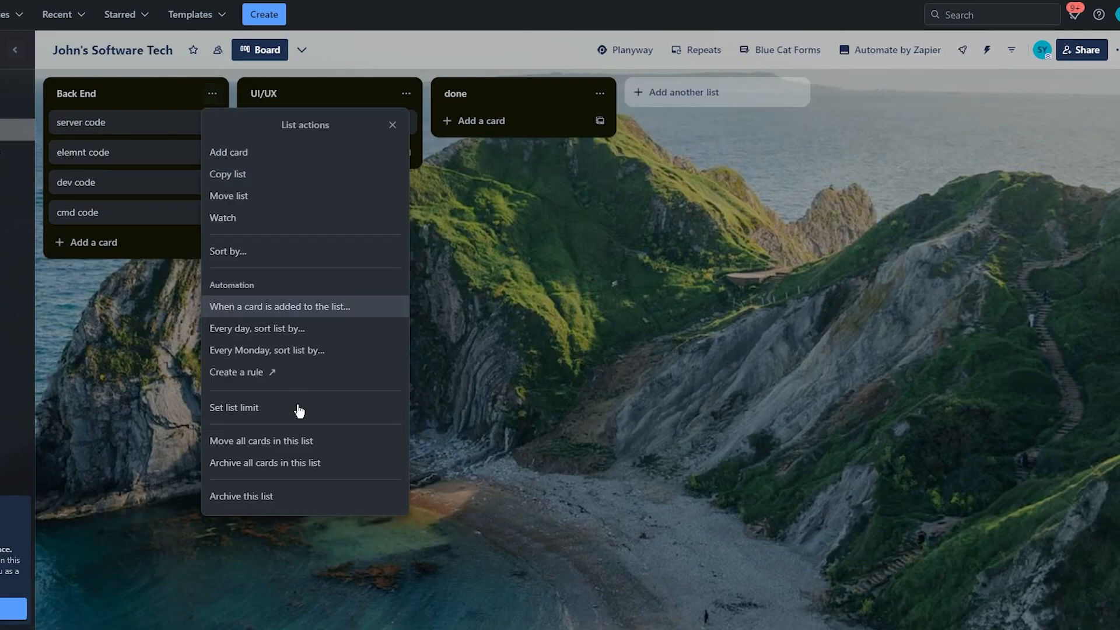
{"action": "left_click", "coordinate": [308, 497]}
{"action": "left_click", "coordinate": [204, 94]}
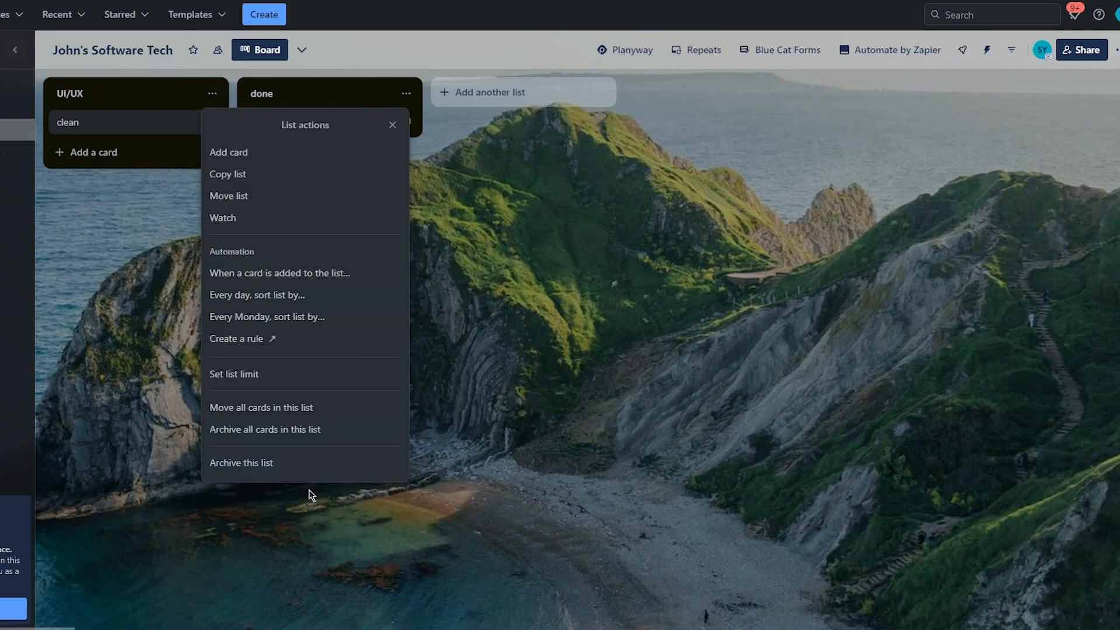
{"action": "left_click", "coordinate": [277, 462]}
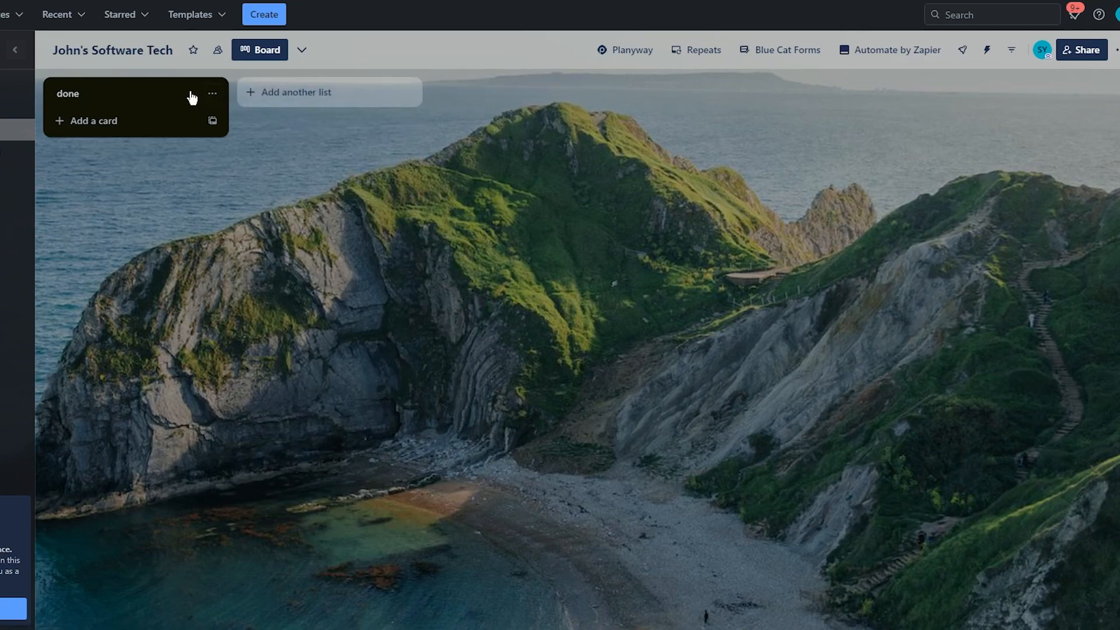
{"action": "left_click", "coordinate": [210, 94]}
{"action": "left_click", "coordinate": [279, 463]}
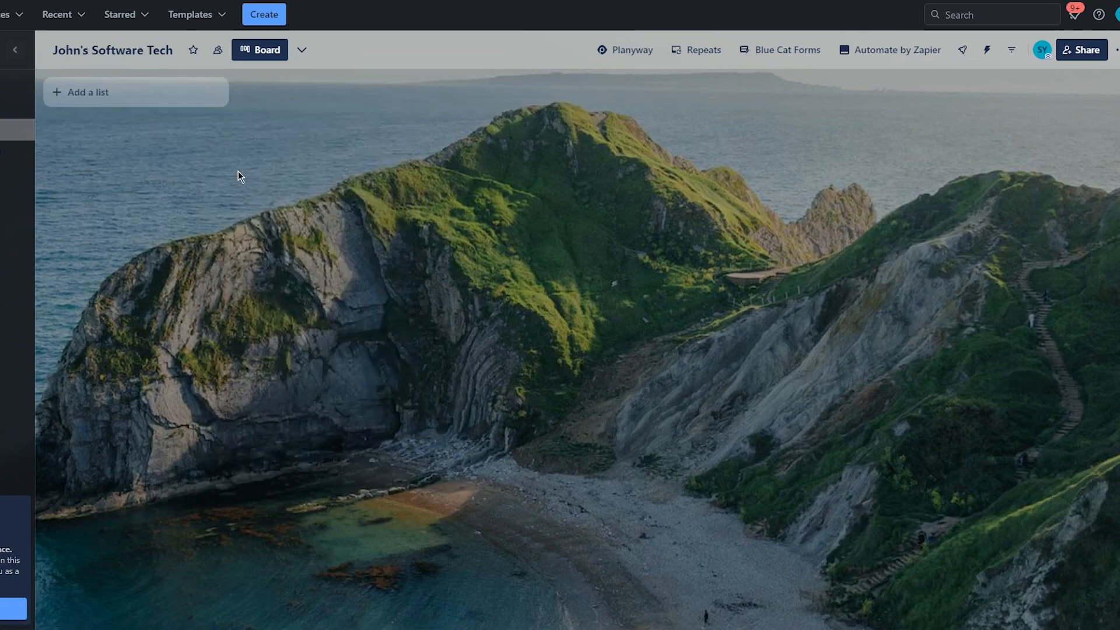
Rename the board to the owner's first name in possessive form followed by "software".
{"action": "left_click", "coordinate": [155, 46]}
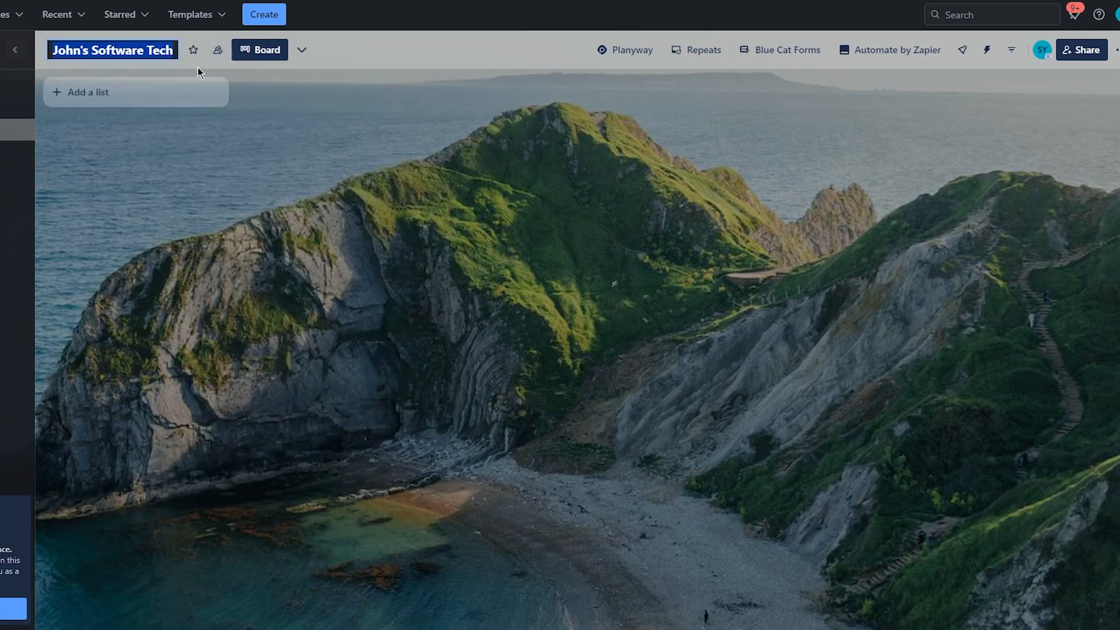
{"action": "key", "text": "BackSpace"}
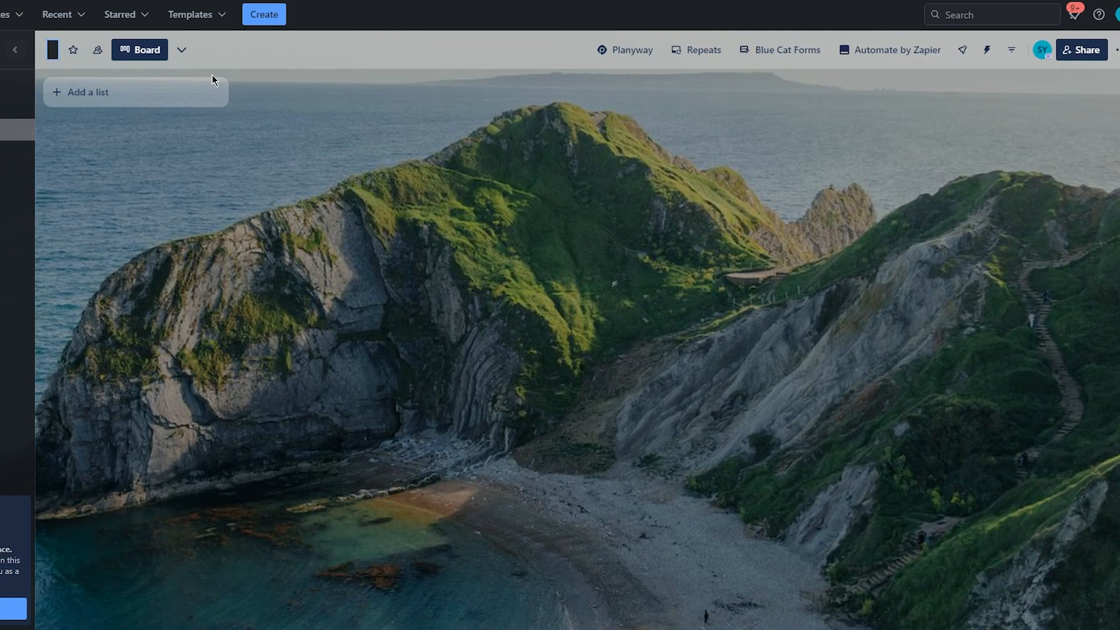
{"action": "type", "text": "Joh"}
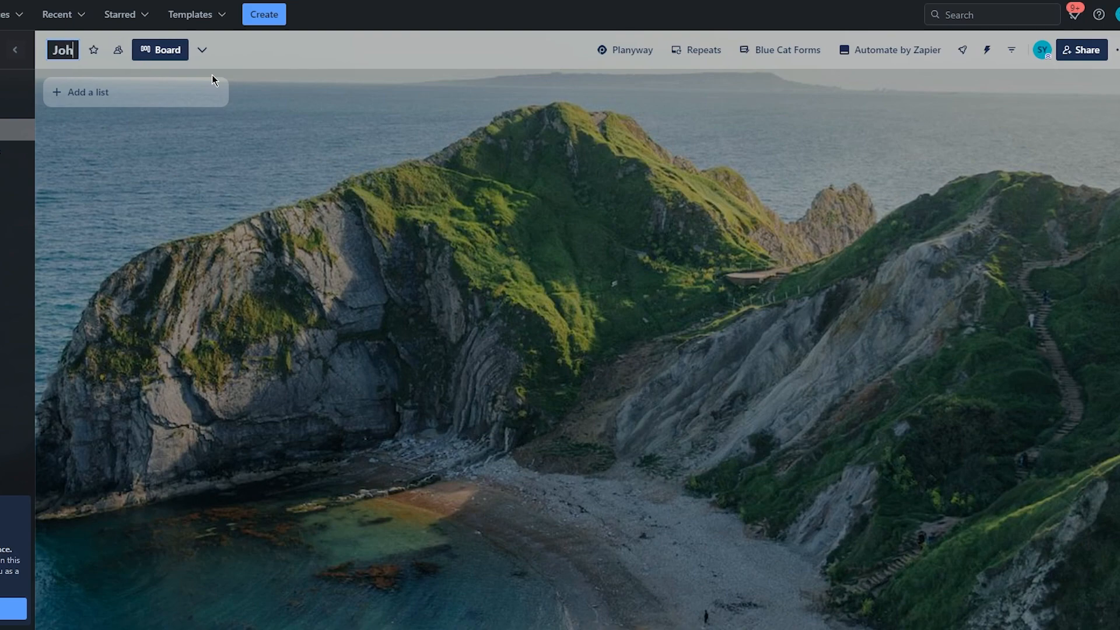
{"action": "type", "text": "n's software"}
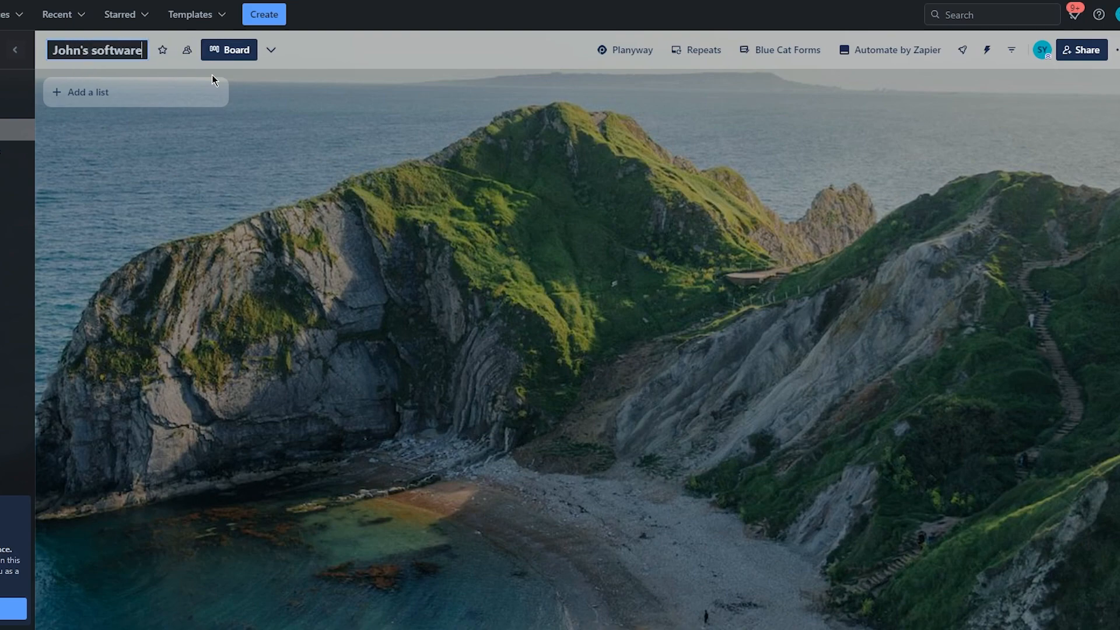
{"action": "key", "text": "Return"}
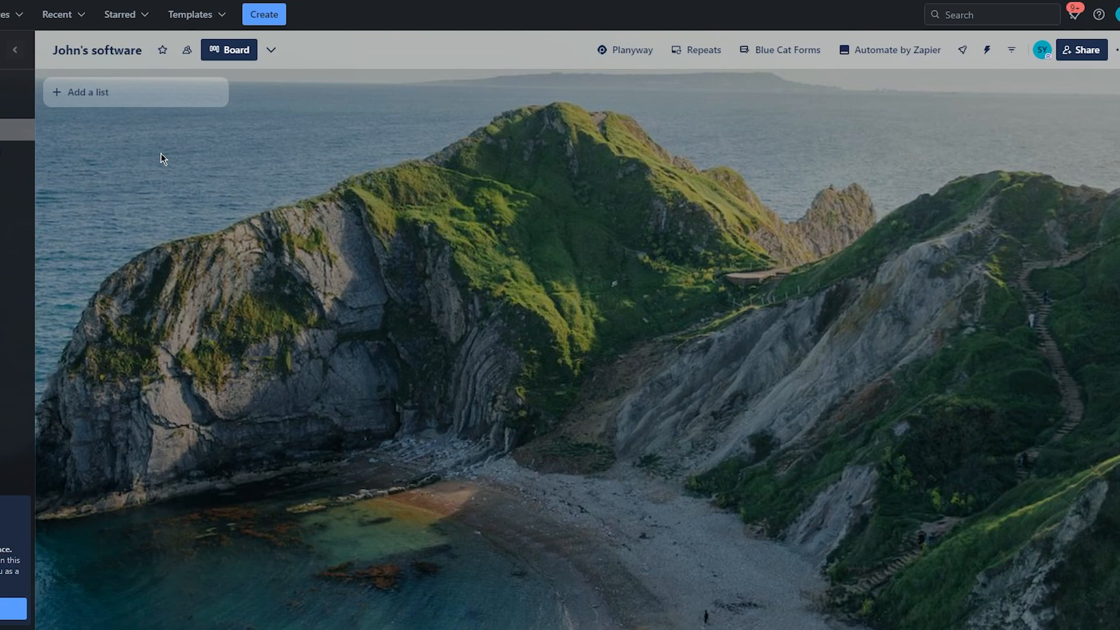
Add four lists to the empty board, titled "front en", "back end", "ui/ux" and "done".
{"action": "left_click", "coordinate": [100, 92]}
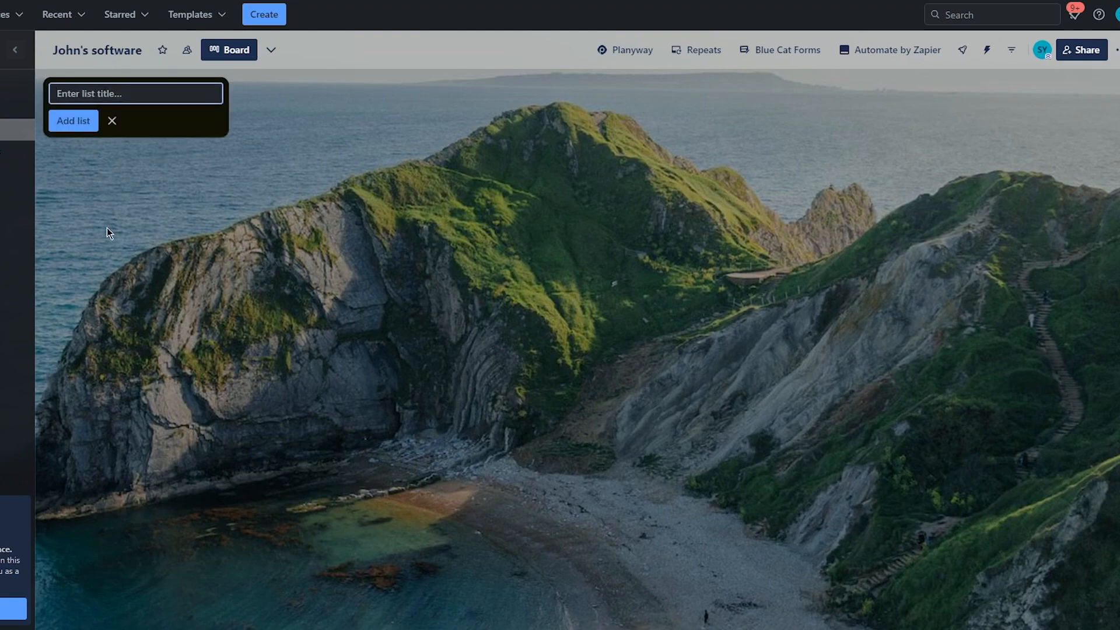
{"action": "type", "text": "front en"}
{"action": "key", "text": "Return"}
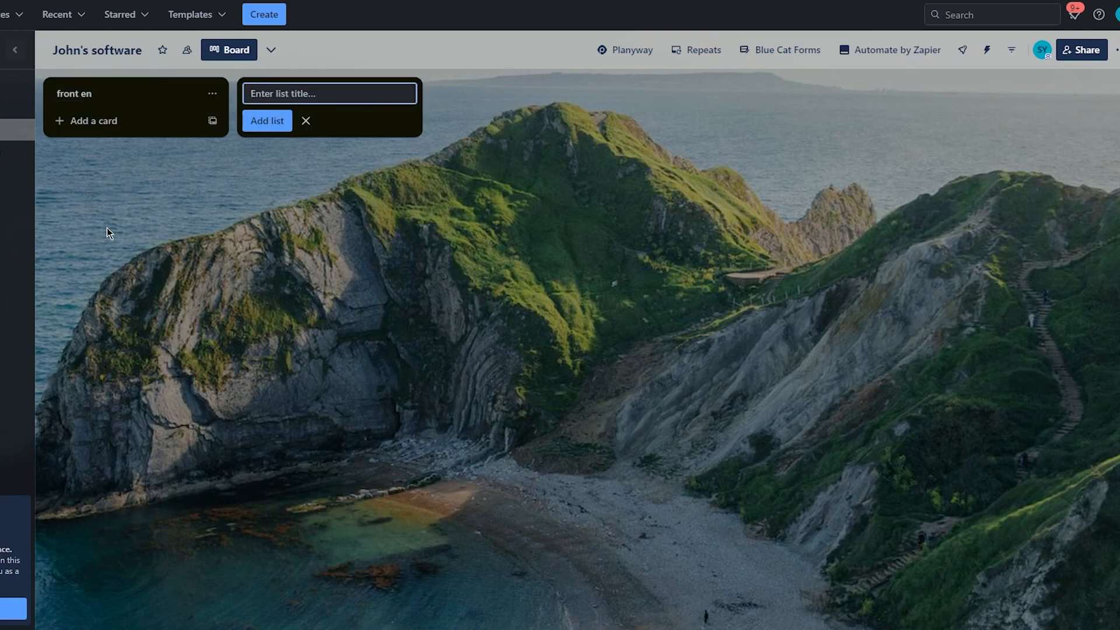
{"action": "type", "text": "back end"}
{"action": "key", "text": "Return"}
{"action": "type", "text": "ui/ux"}
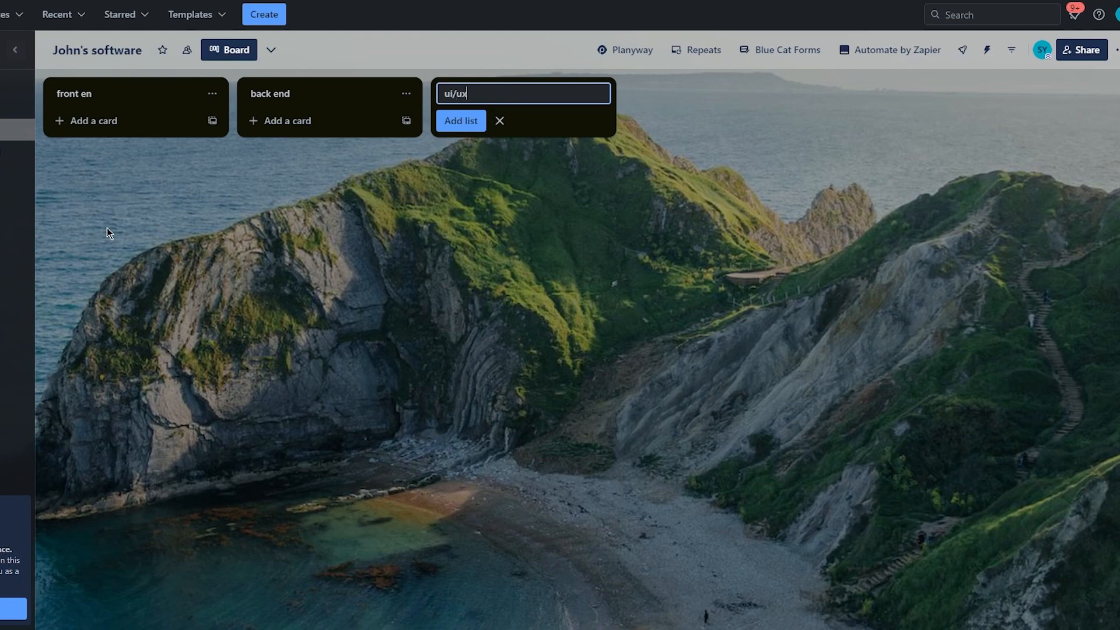
{"action": "key", "text": "Return"}
{"action": "type", "text": "done"}
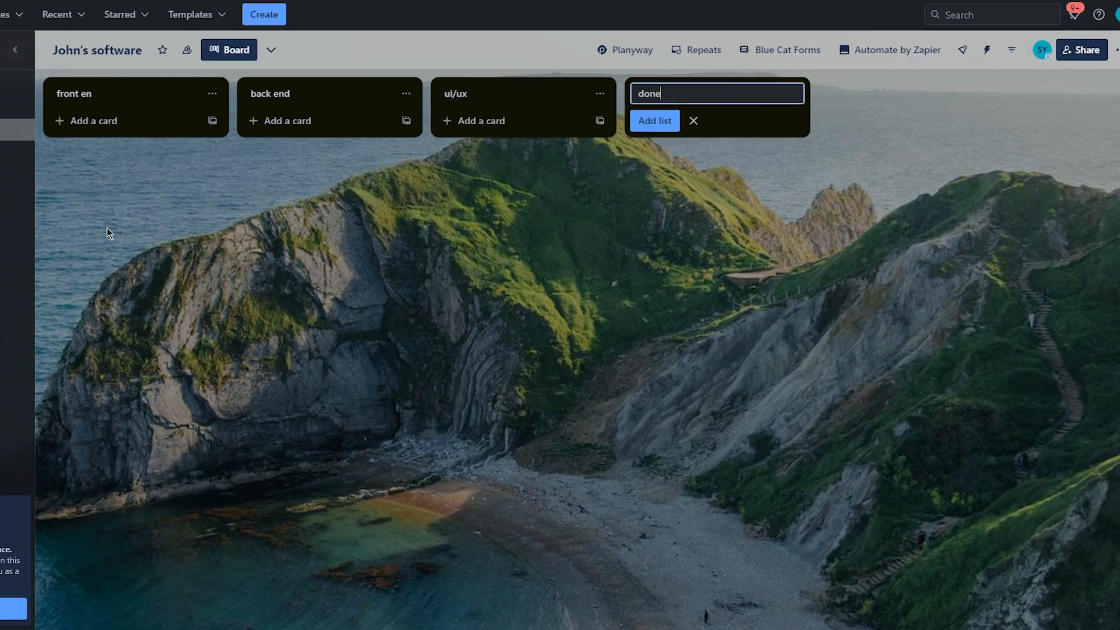
{"action": "key", "text": "Return"}
{"action": "left_click", "coordinate": [368, 275]}
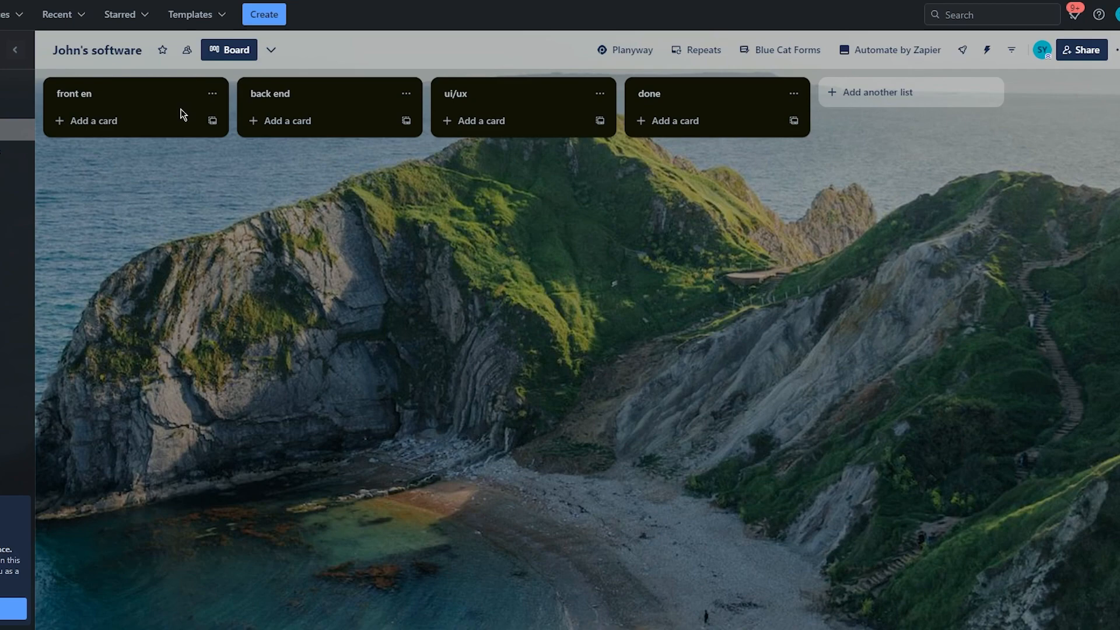
Add the cards "color scheme", "elements" and "borders" to the front en list.
{"action": "left_click", "coordinate": [126, 129]}
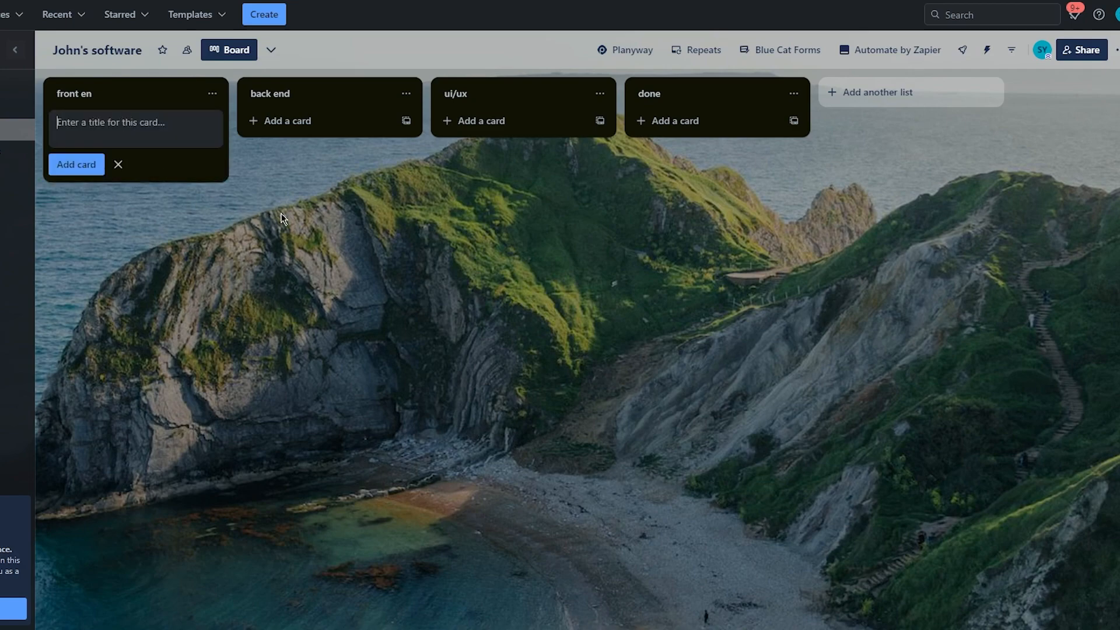
{"action": "type", "text": "color scheme"}
{"action": "key", "text": "Return"}
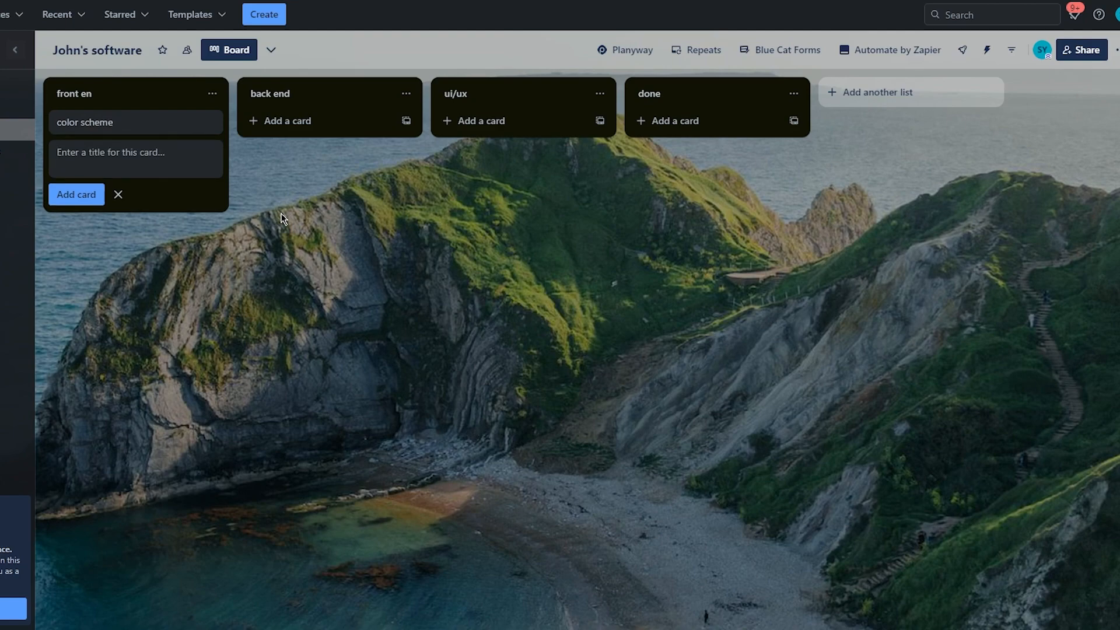
{"action": "type", "text": "elements"}
{"action": "key", "text": "Return"}
{"action": "type", "text": "borders"}
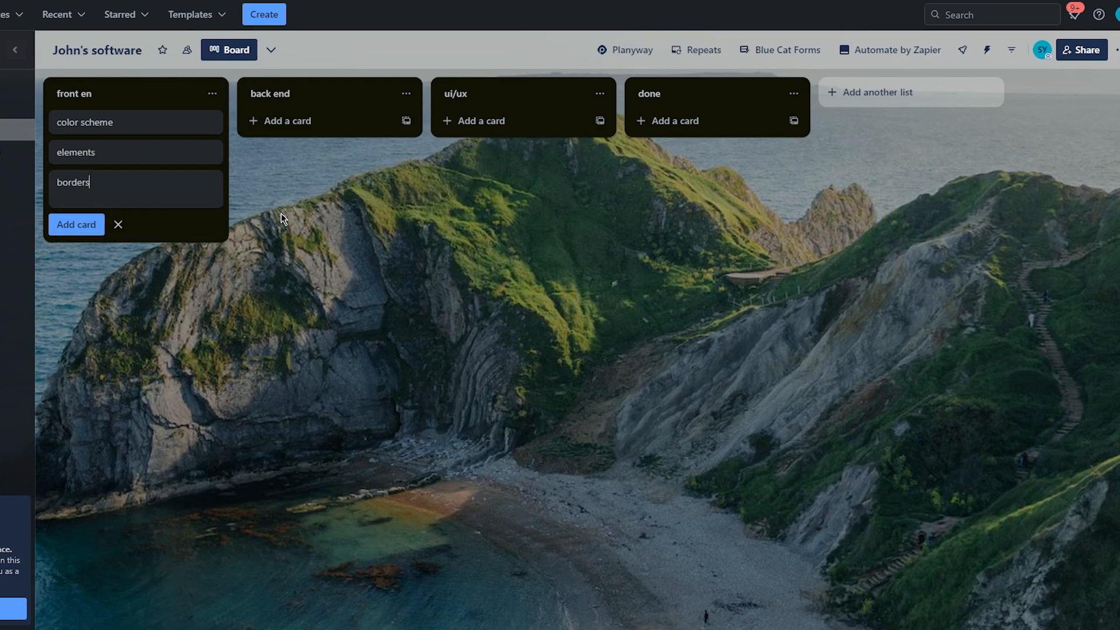
{"action": "key", "text": "Return"}
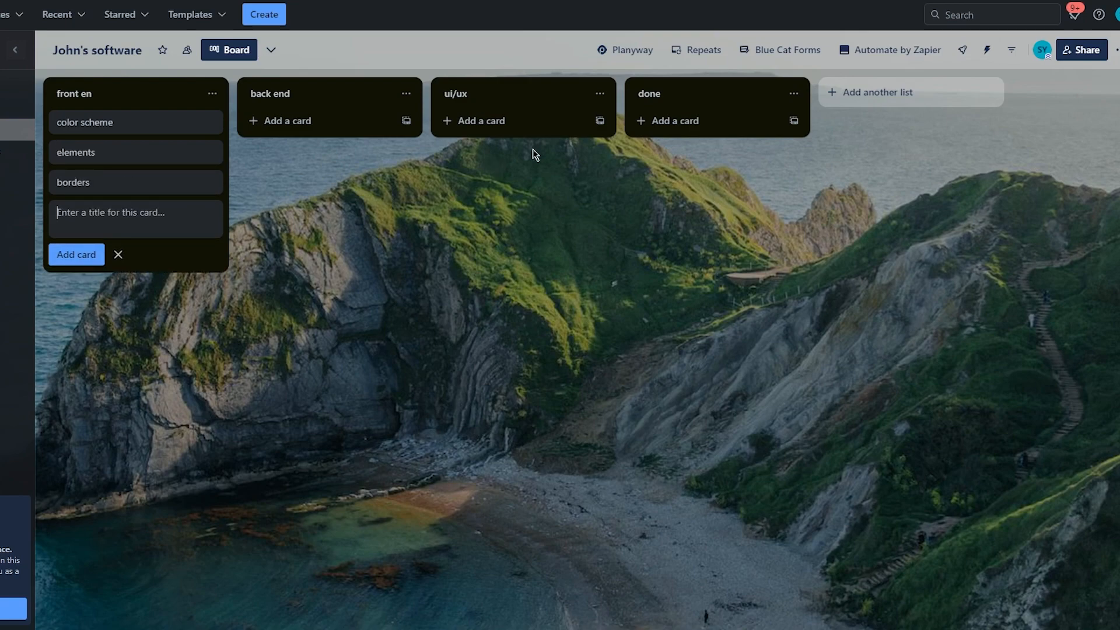
{"action": "key", "text": "Escape"}
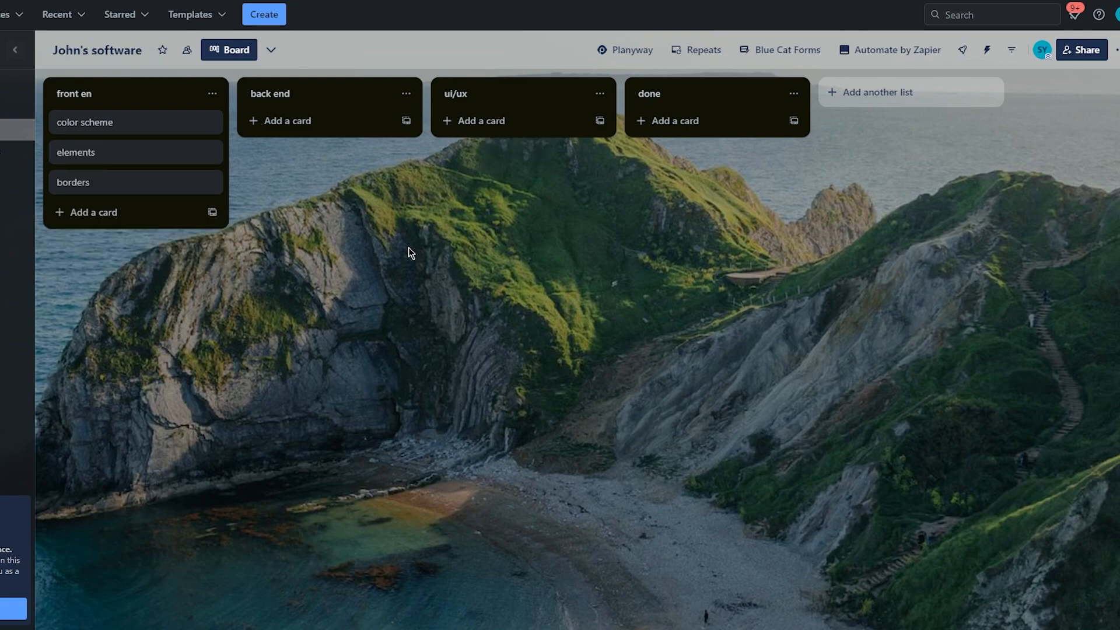
Add the cards "code for server" and "code for files" to the back end list.
{"action": "left_click", "coordinate": [288, 121]}
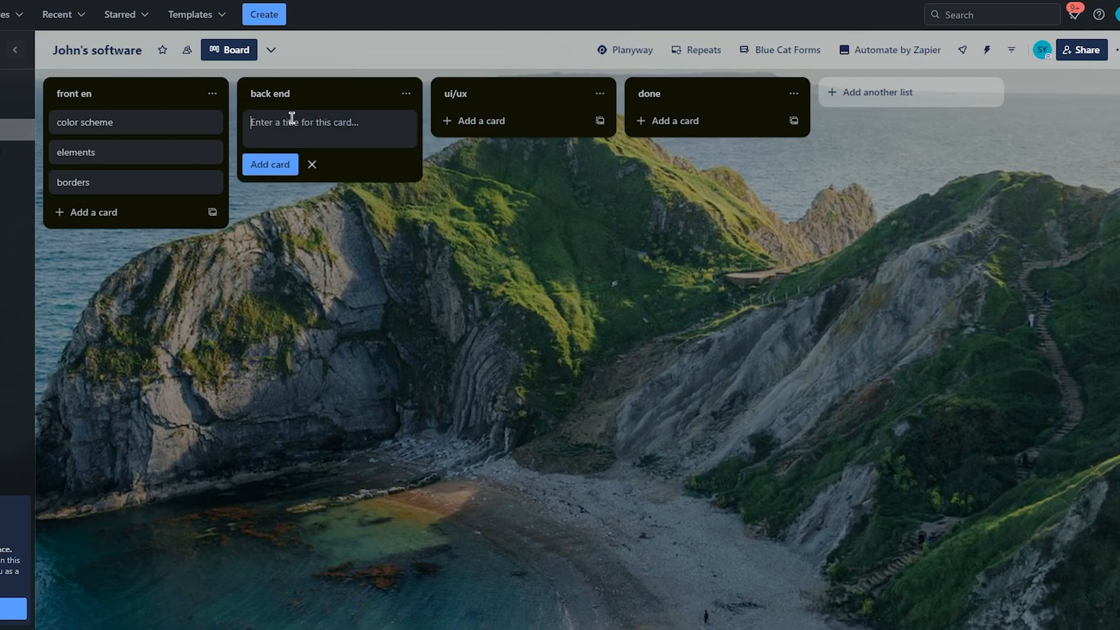
{"action": "type", "text": "code for server"}
{"action": "key", "text": "Return"}
{"action": "type", "text": "c"}
{"action": "key", "text": "BackSpace"}
{"action": "type", "text": "code"}
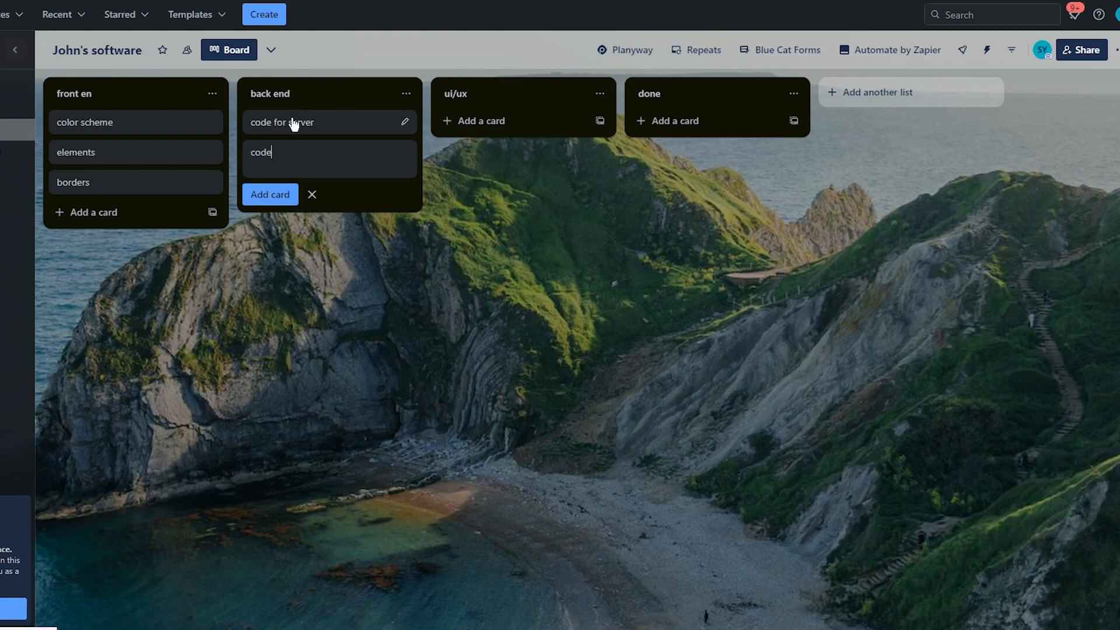
{"action": "type", "text": " for files"}
{"action": "key", "text": "Return"}
{"action": "left_click", "coordinate": [539, 219]}
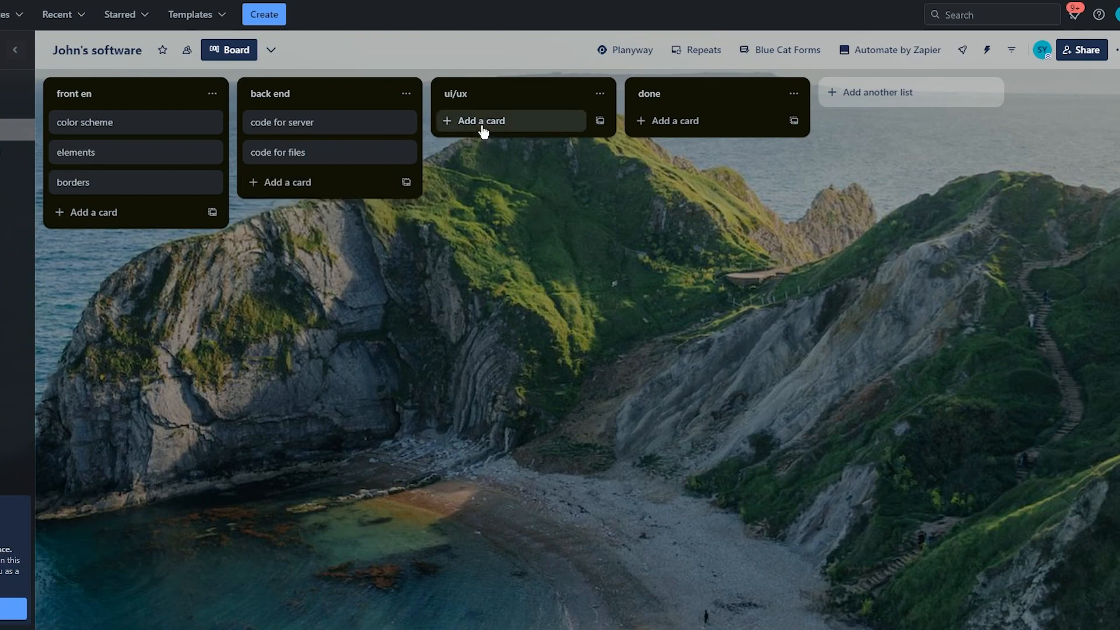
Move the color scheme card from the front en list to the ui/ux list.
{"action": "left_click", "coordinate": [481, 124]}
{"action": "left_click", "coordinate": [450, 298]}
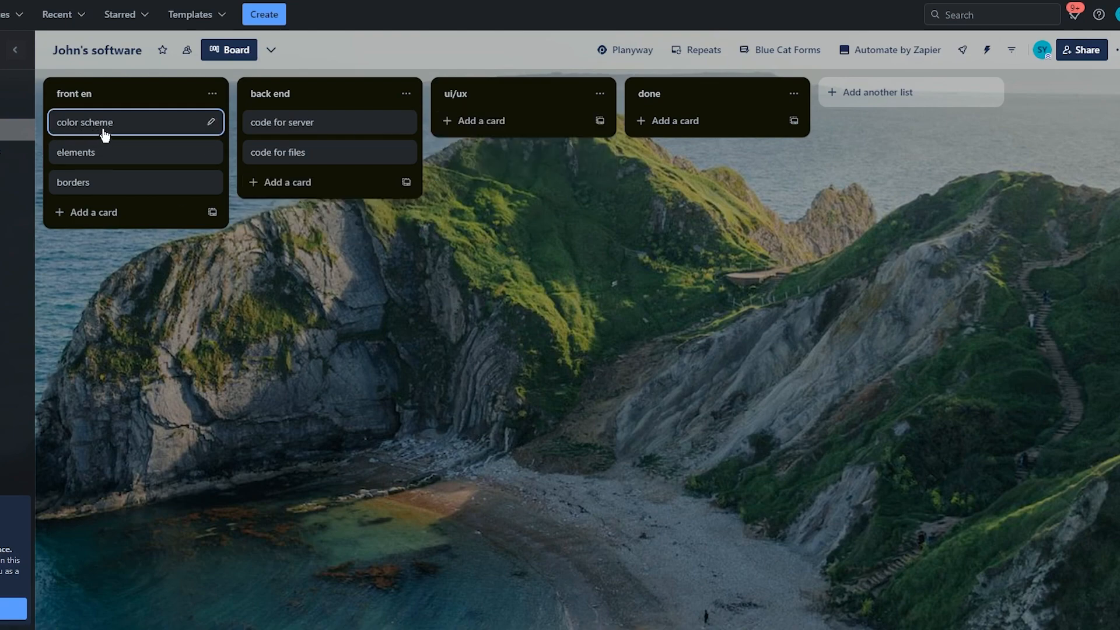
{"action": "left_click_drag", "start_coordinate": [342, 128], "coordinate": [499, 139]}
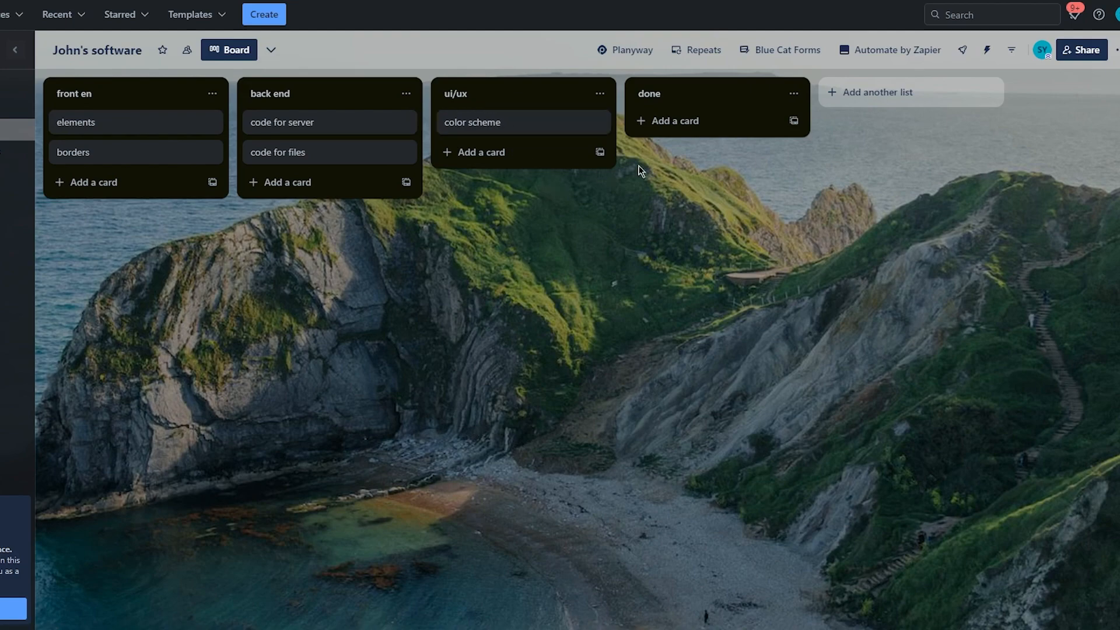
{"action": "left_click_drag", "start_coordinate": [488, 131], "coordinate": [483, 107]}
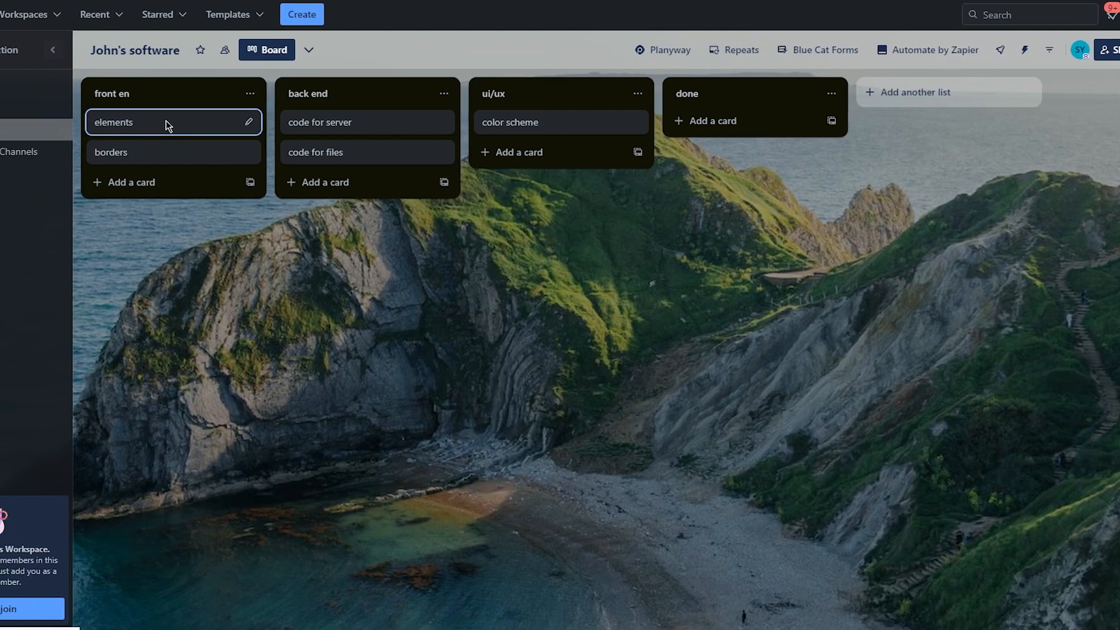
Start the description of the elements card in the front en list with the line "make the eleents broad and outlnined".
{"action": "left_click", "coordinate": [87, 122]}
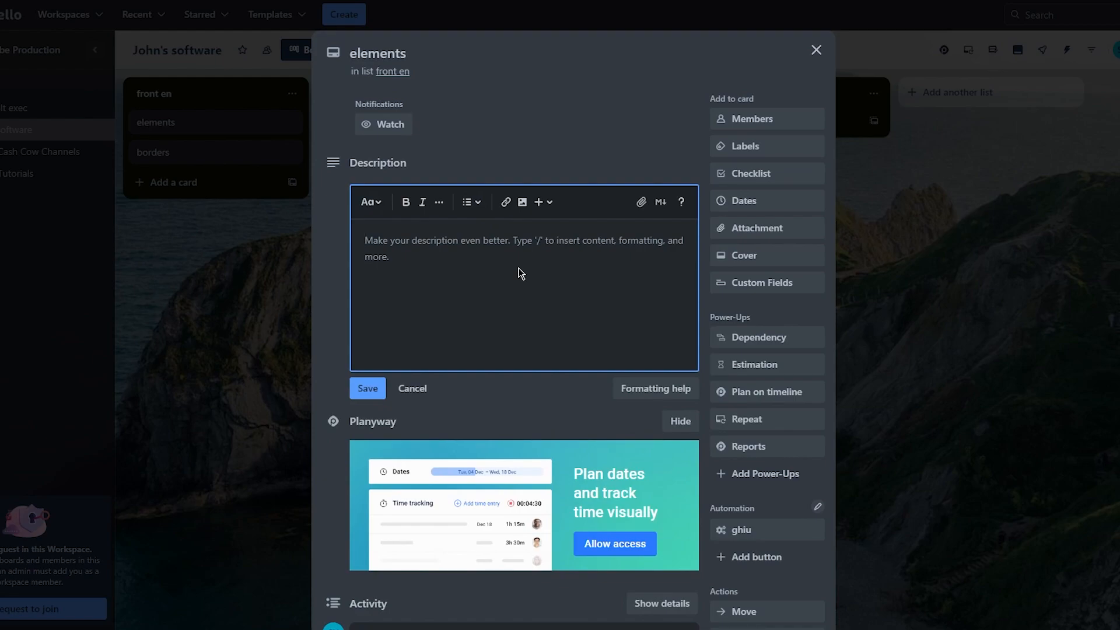
{"action": "type", "text": "/"}
{"action": "key", "text": "BackSpace"}
{"action": "type", "text": "make t"}
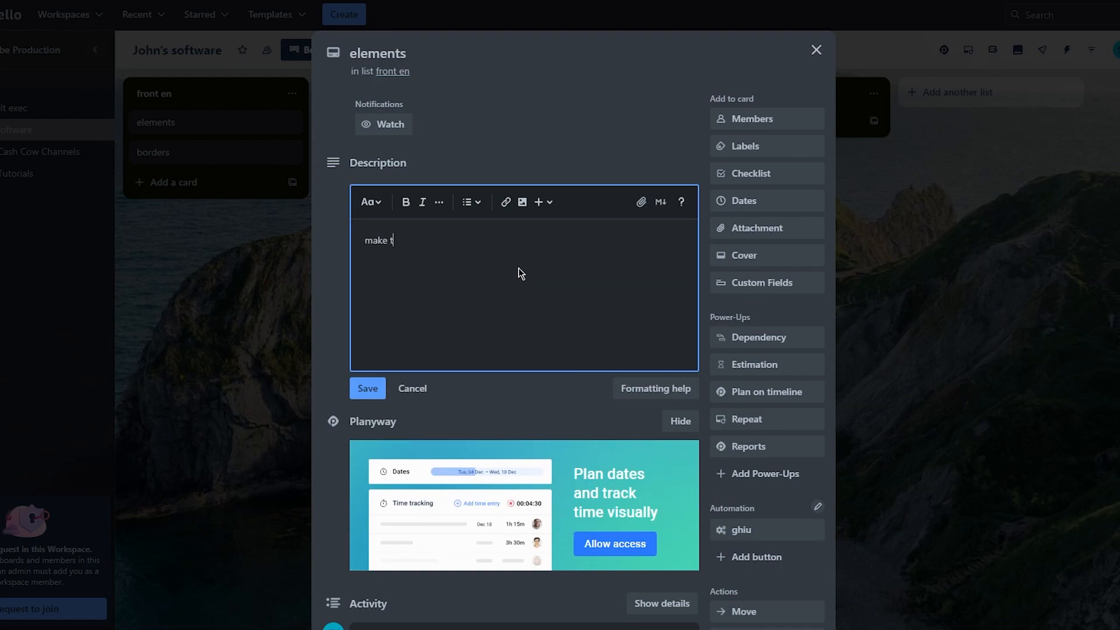
{"action": "type", "text": "he eleents broad and outlnined"}
{"action": "key", "text": "Return"}
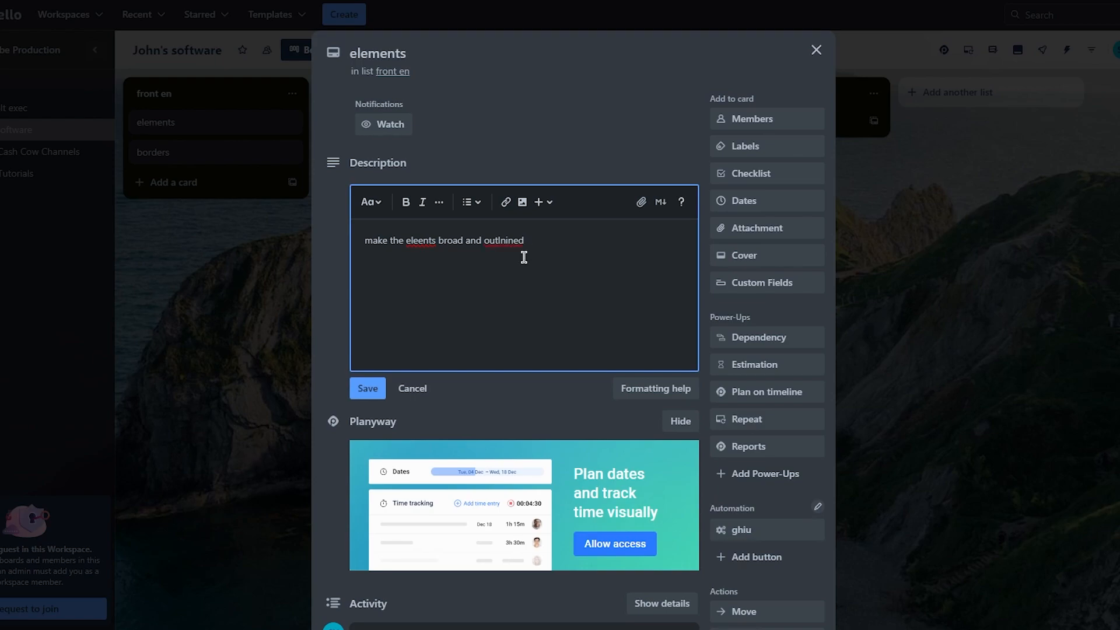
Add the lines "create boxes", "create buttons" and "create borders" below the first line of the description.
{"action": "type", "text": "create boxes"}
{"action": "key", "text": "Return"}
{"action": "type", "text": "create buttons"}
{"action": "key", "text": "Return"}
{"action": "type", "text": "create bo"}
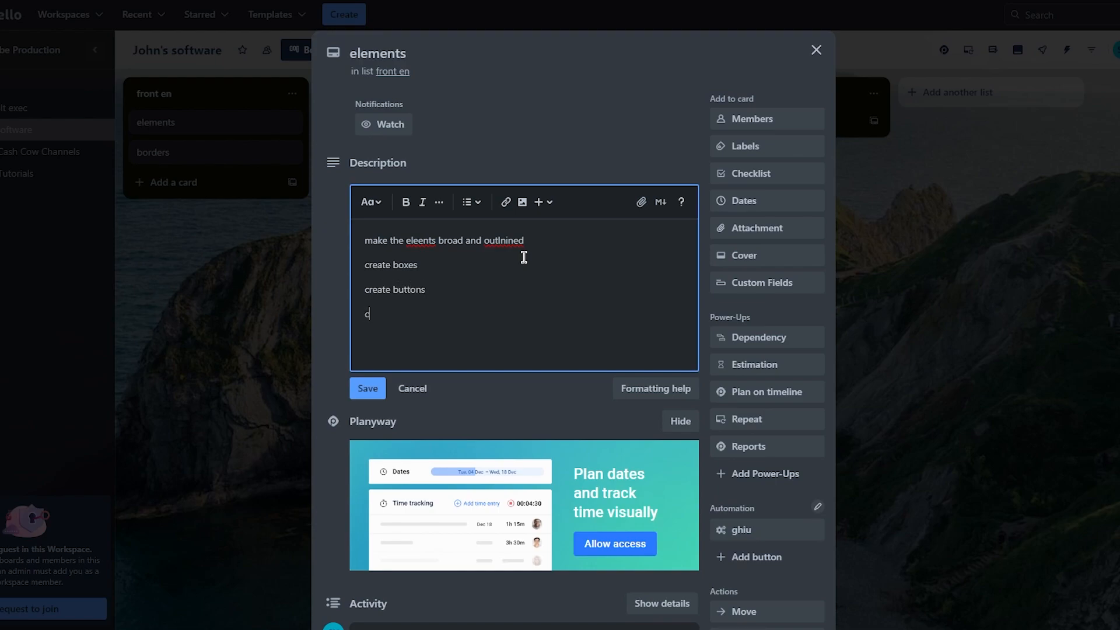
{"action": "type", "text": "rders"}
Format the three create lines as a bullet list and make the description's first line bold and italic.
{"action": "left_click_drag", "start_coordinate": [463, 315], "coordinate": [355, 261]}
{"action": "left_click", "coordinate": [471, 202]}
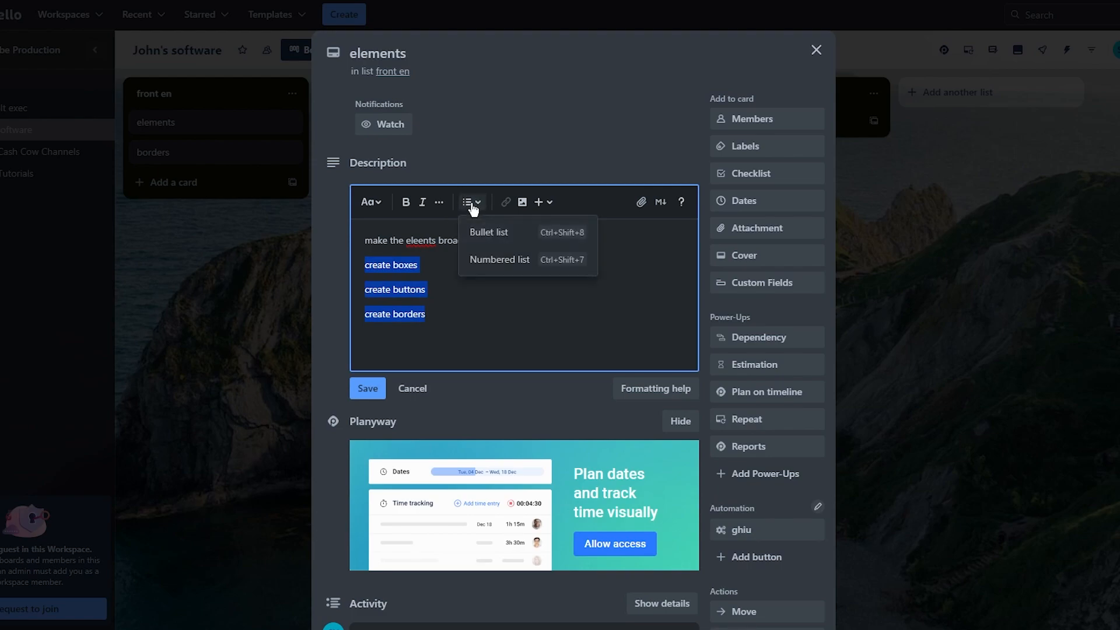
{"action": "left_click", "coordinate": [494, 232]}
{"action": "left_click_drag", "start_coordinate": [556, 243], "coordinate": [364, 240]}
{"action": "left_click", "coordinate": [406, 202]}
{"action": "left_click", "coordinate": [422, 202]}
{"action": "left_click", "coordinate": [537, 313]}
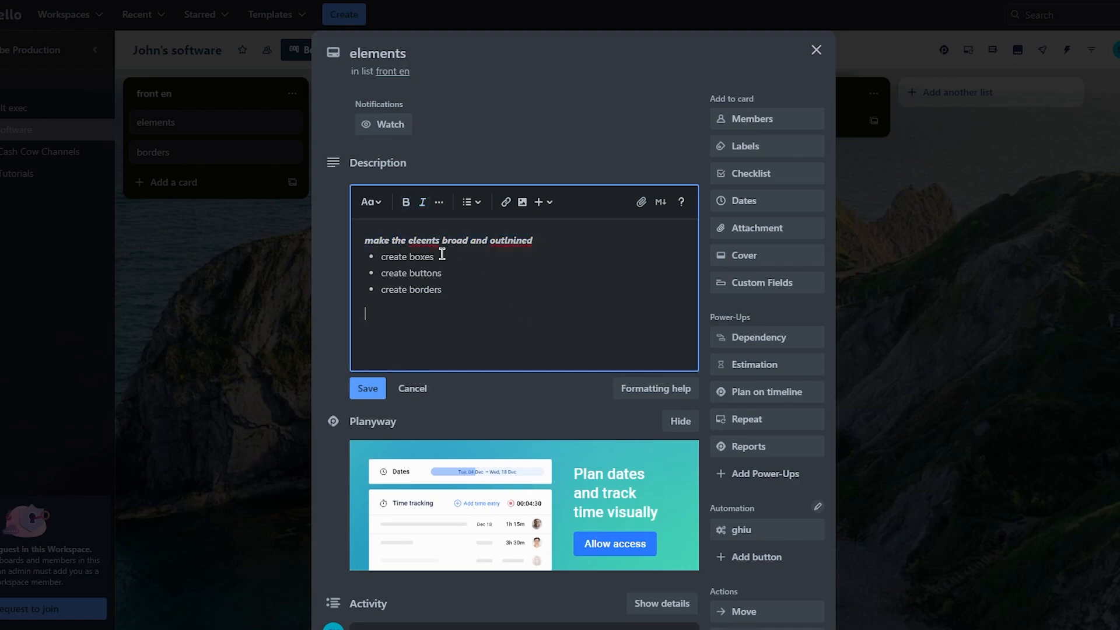
Correct the misspelled words in the first line to "elements" and "outlined", and start an empty paragraph below the bullet list.
{"action": "left_click", "coordinate": [426, 240]}
{"action": "type", "text": "m"}
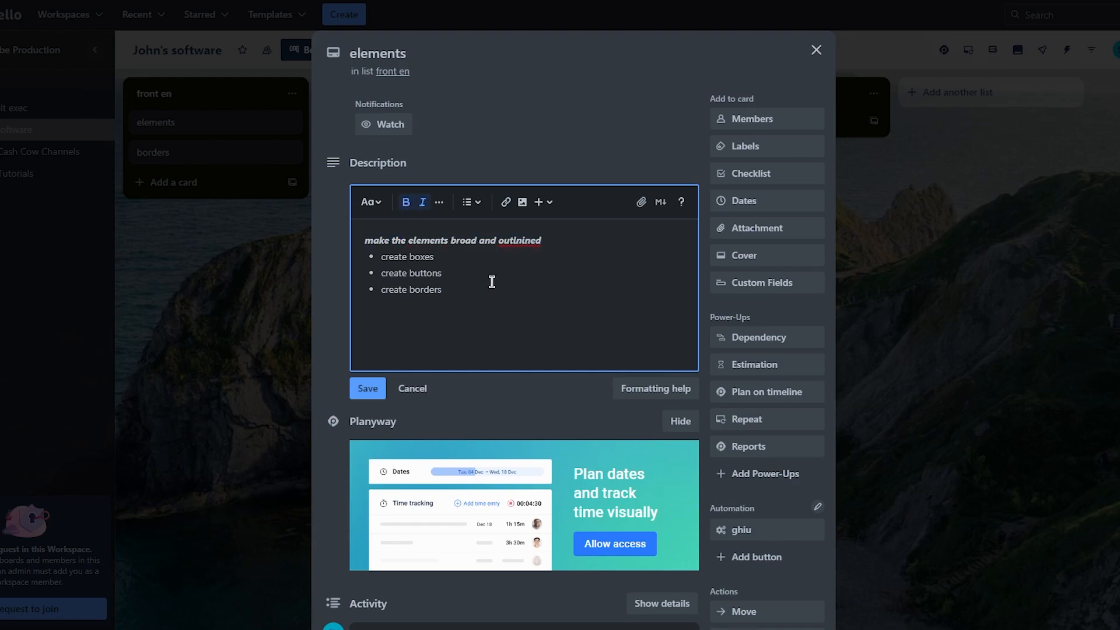
{"action": "right_click", "coordinate": [532, 241]}
{"action": "left_click", "coordinate": [556, 257]}
{"action": "left_click", "coordinate": [579, 281]}
{"action": "key", "text": "Return"}
{"action": "key", "text": "Return"}
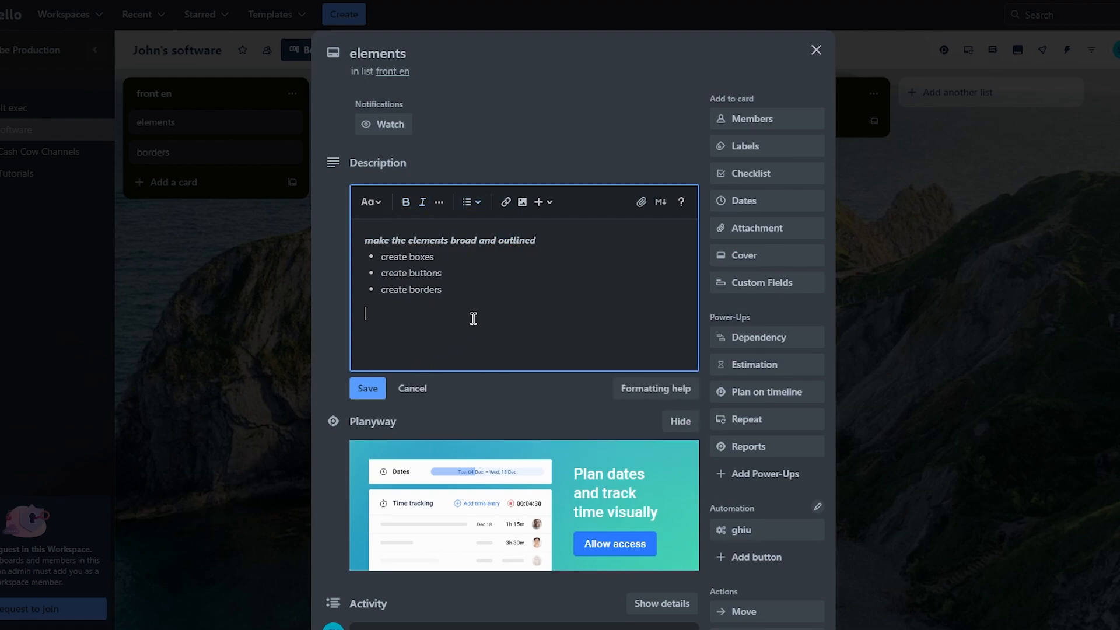
Upload the keyboard picture 71EkOfHXgbL._AC_SX466_-removebg-preview.png from the computer and insert it below the bullet list in the description.
{"action": "left_click", "coordinate": [523, 202]}
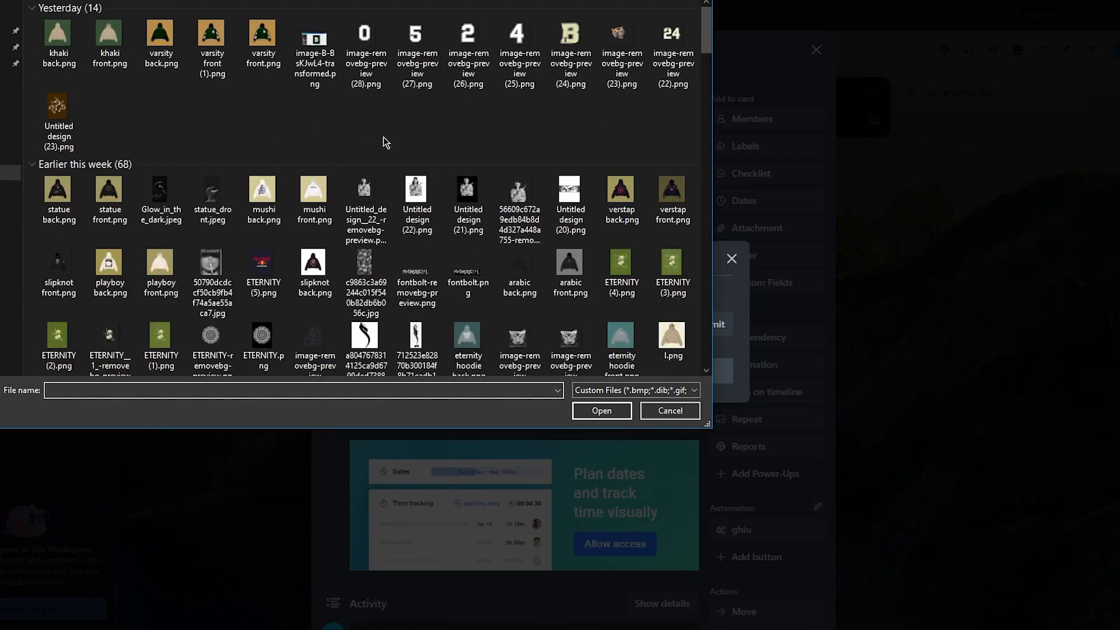
{"action": "scroll", "coordinate": [383, 142], "scroll_direction": "down", "scroll_amount": 5}
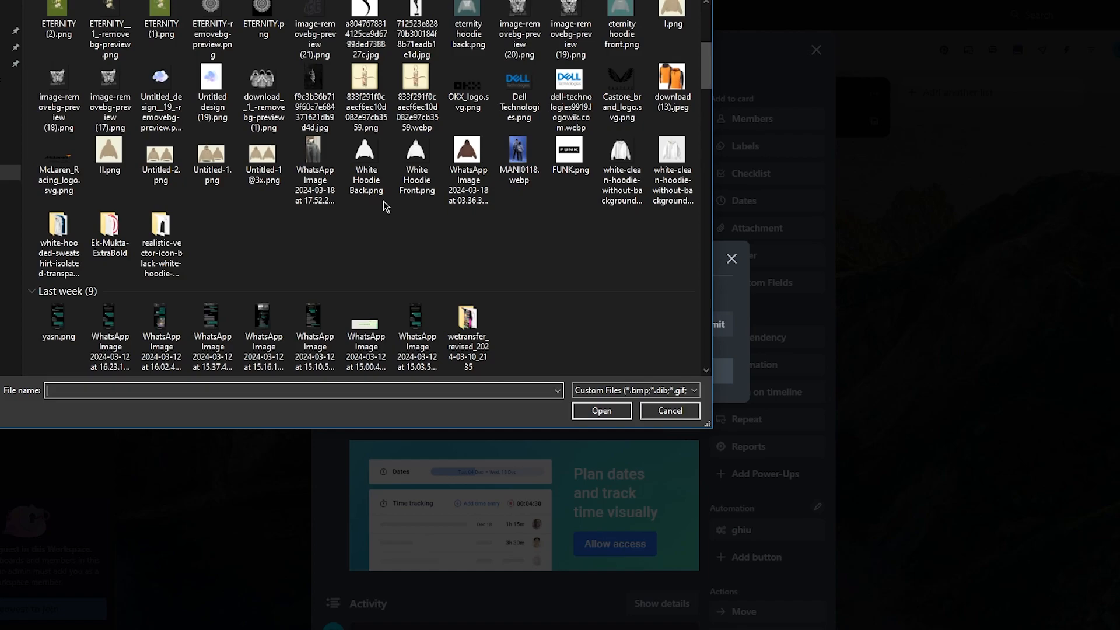
{"action": "scroll", "coordinate": [467, 192], "scroll_direction": "down", "scroll_amount": 5}
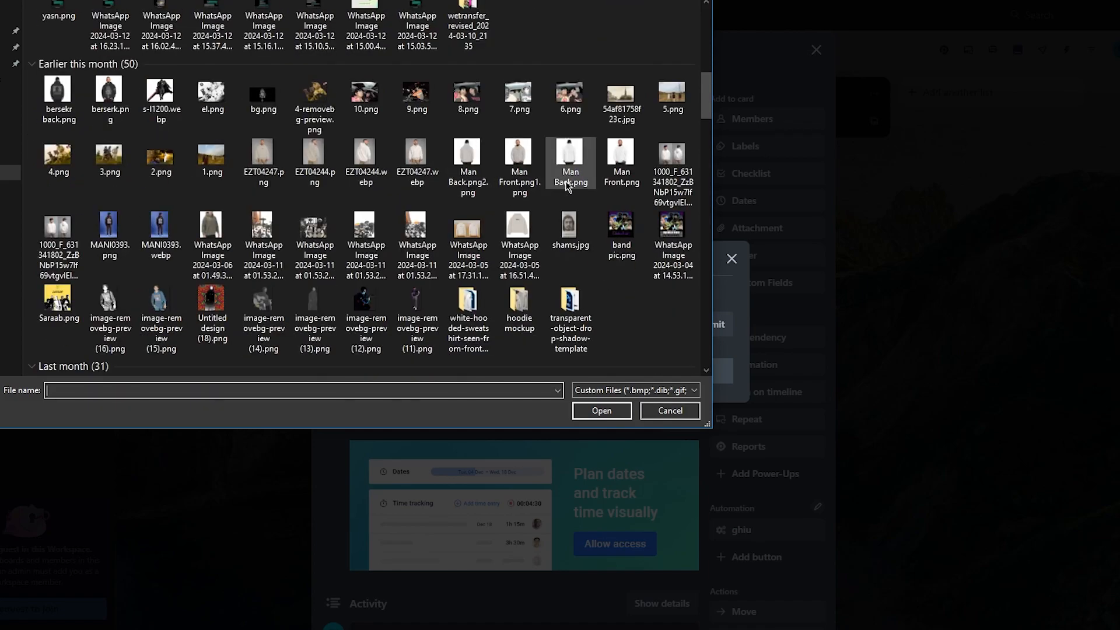
{"action": "scroll", "coordinate": [569, 183], "scroll_direction": "down", "scroll_amount": 6}
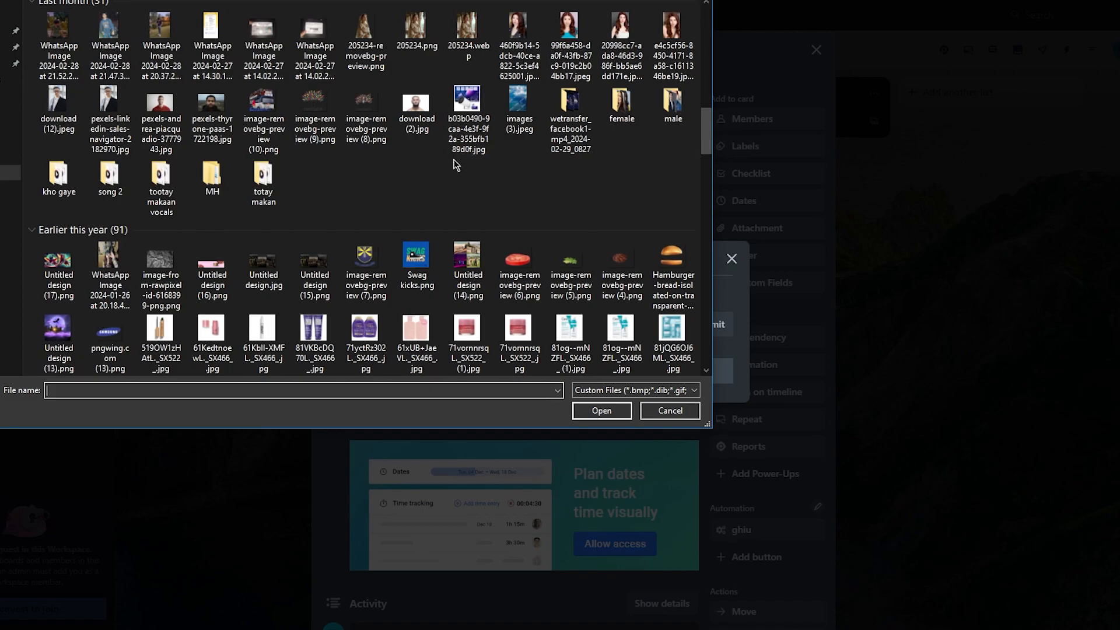
{"action": "scroll", "coordinate": [455, 165], "scroll_direction": "down", "scroll_amount": 8}
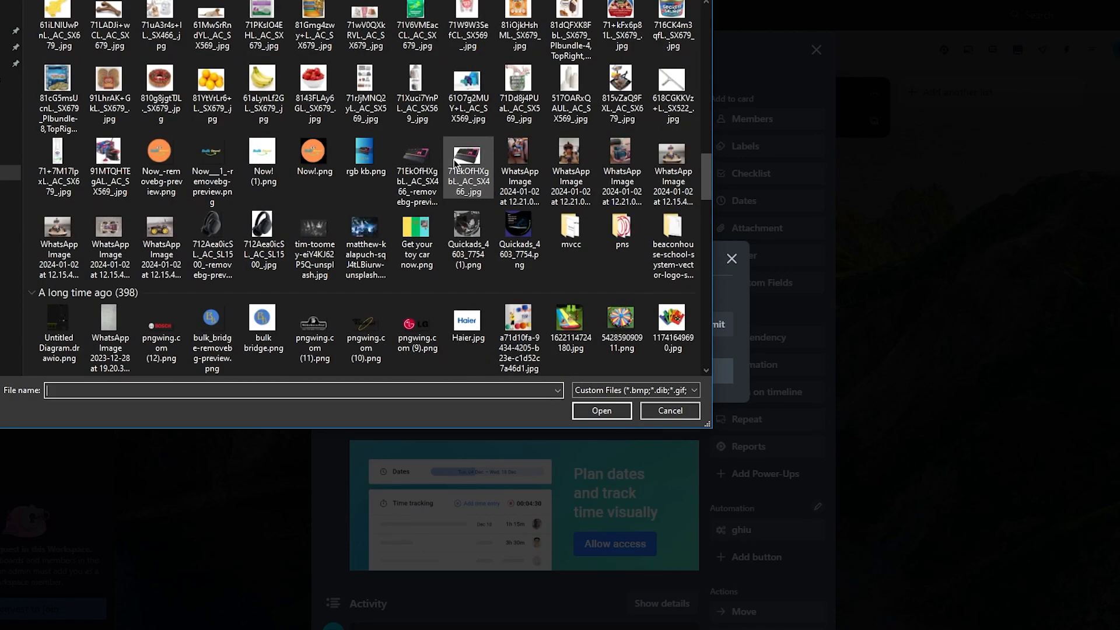
{"action": "double_click", "coordinate": [413, 159]}
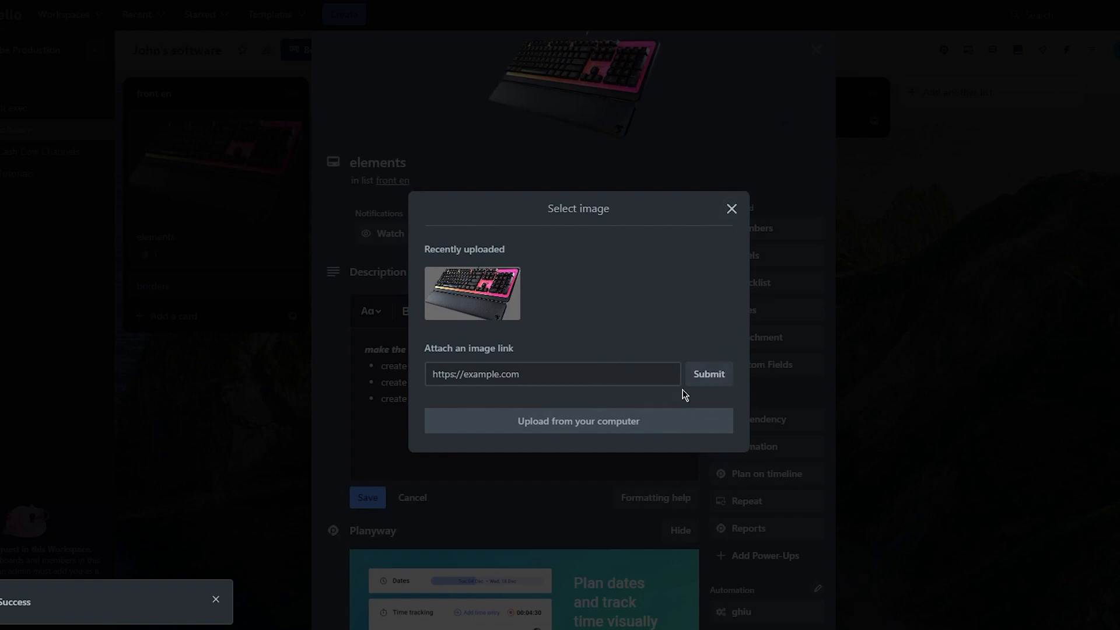
{"action": "left_click", "coordinate": [467, 284]}
{"action": "scroll", "coordinate": [569, 324], "scroll_direction": "down", "scroll_amount": 3}
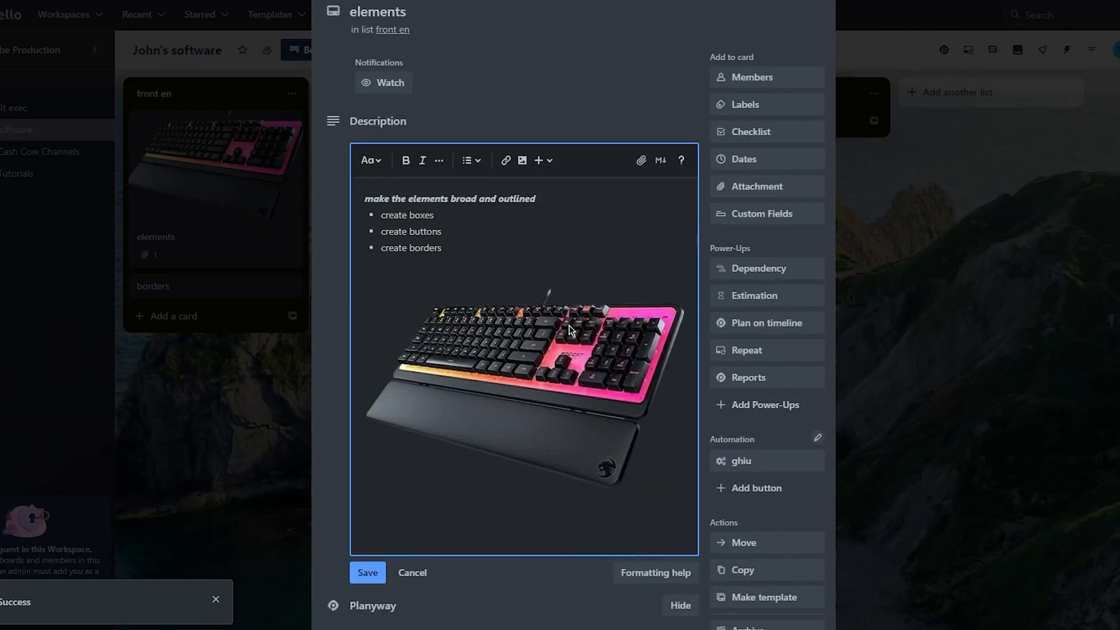
Save the description of the elements card and close the card.
{"action": "left_click", "coordinate": [369, 547]}
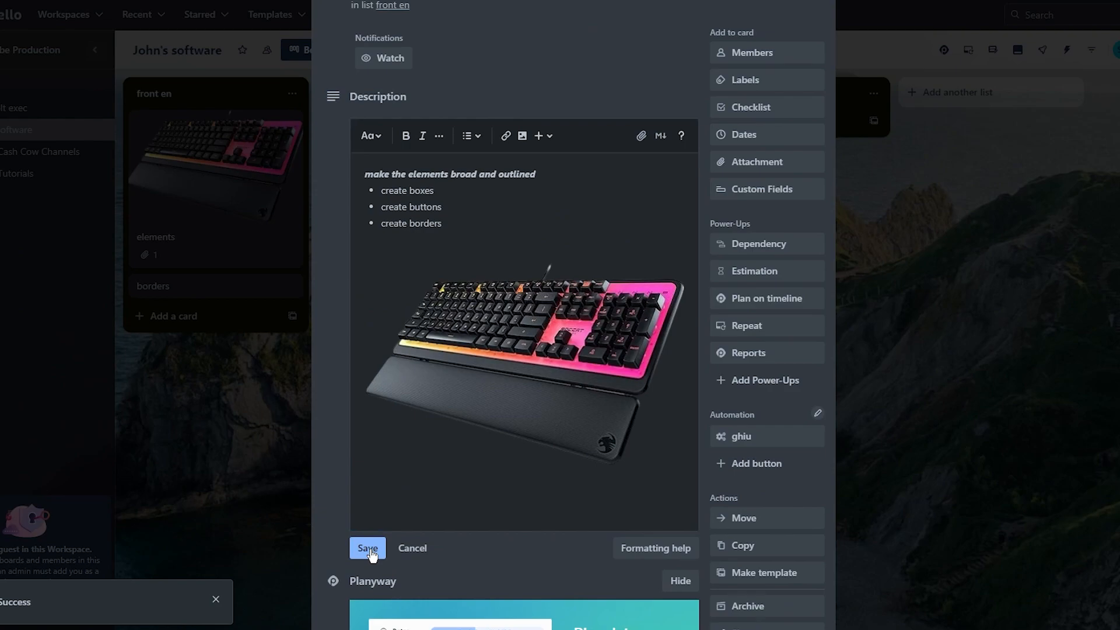
{"action": "scroll", "coordinate": [348, 293], "scroll_direction": "up", "scroll_amount": 1}
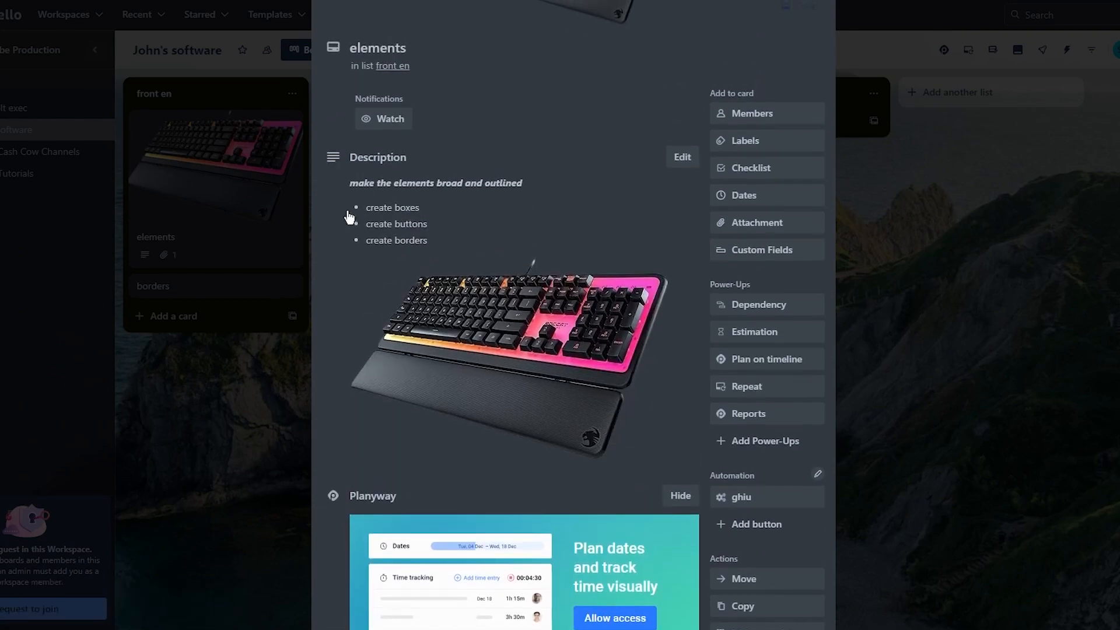
{"action": "left_click", "coordinate": [233, 241]}
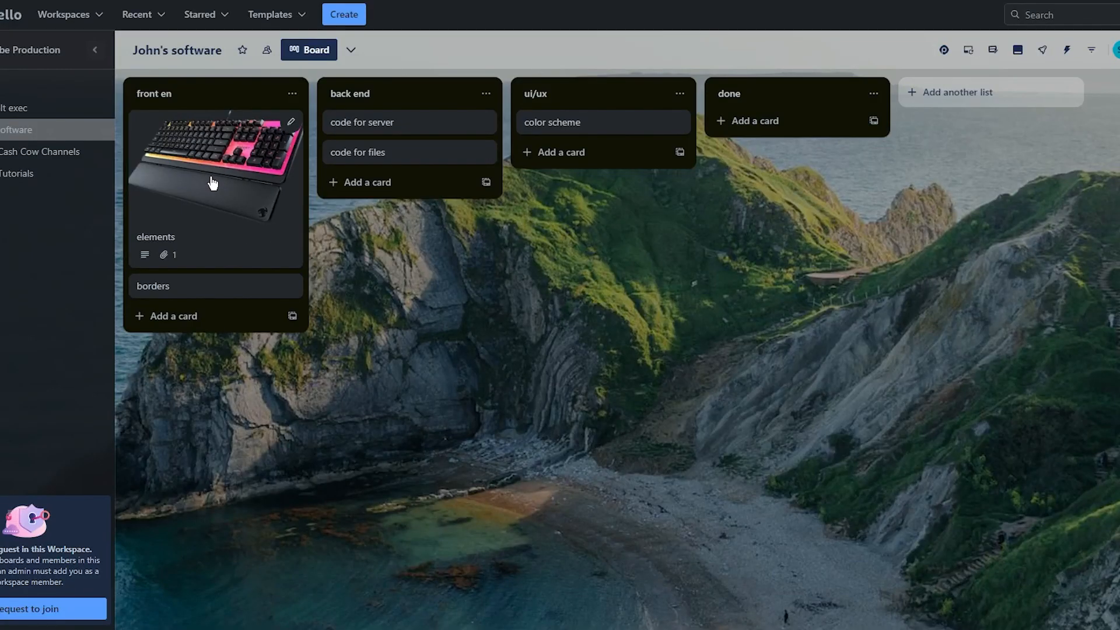
{"action": "left_click", "coordinate": [212, 182]}
{"action": "left_click_drag", "start_coordinate": [350, 298], "coordinate": [430, 318]}
{"action": "left_click", "coordinate": [503, 368]}
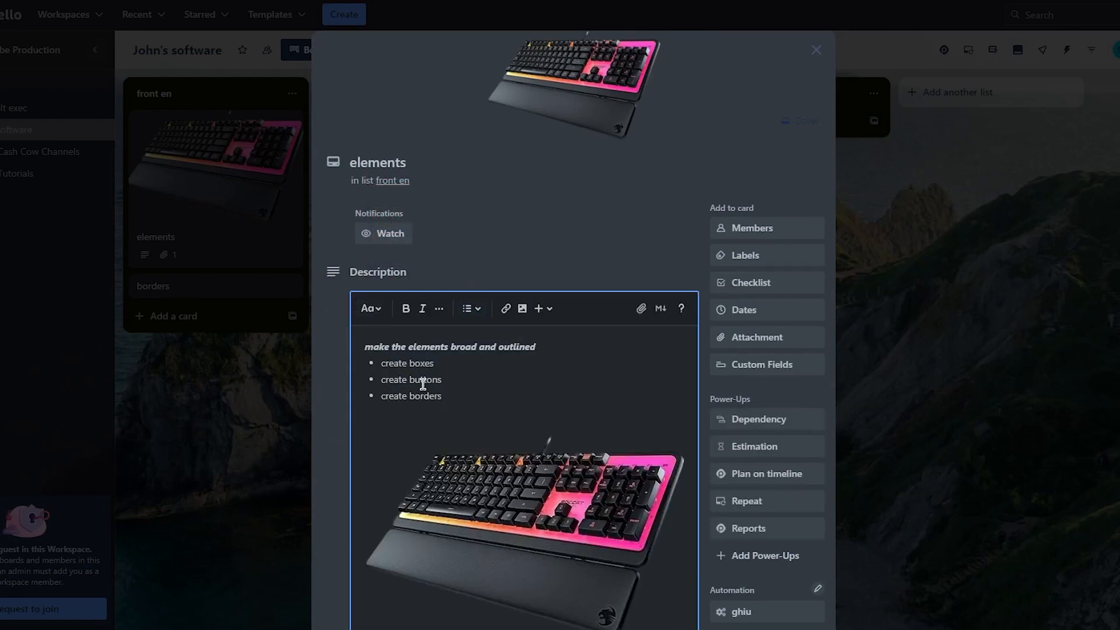
{"action": "scroll", "coordinate": [421, 383], "scroll_direction": "down", "scroll_amount": 3}
{"action": "left_click", "coordinate": [332, 428]}
{"action": "left_click", "coordinate": [229, 385]}
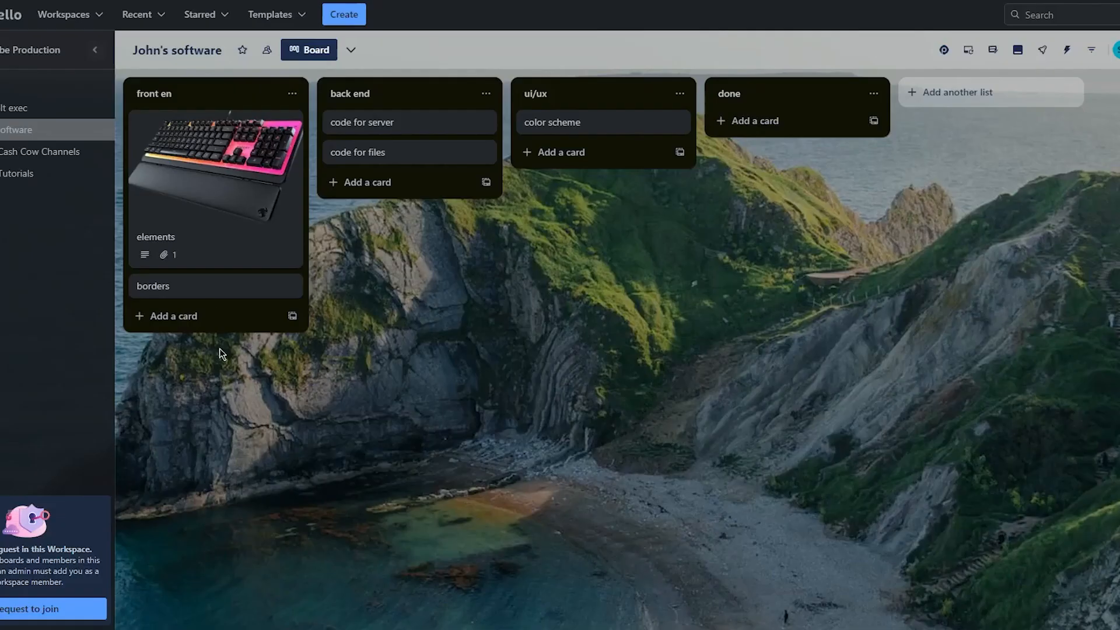
Assign the listed board member to the elements card and return to the board.
{"action": "left_click", "coordinate": [221, 173]}
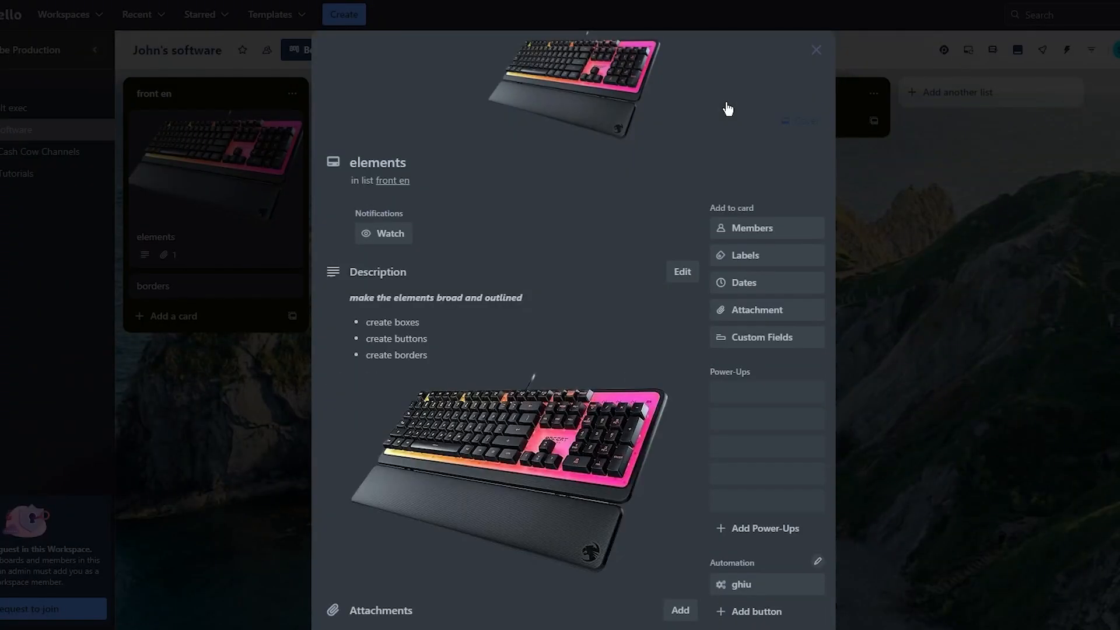
{"action": "left_click", "coordinate": [772, 229]}
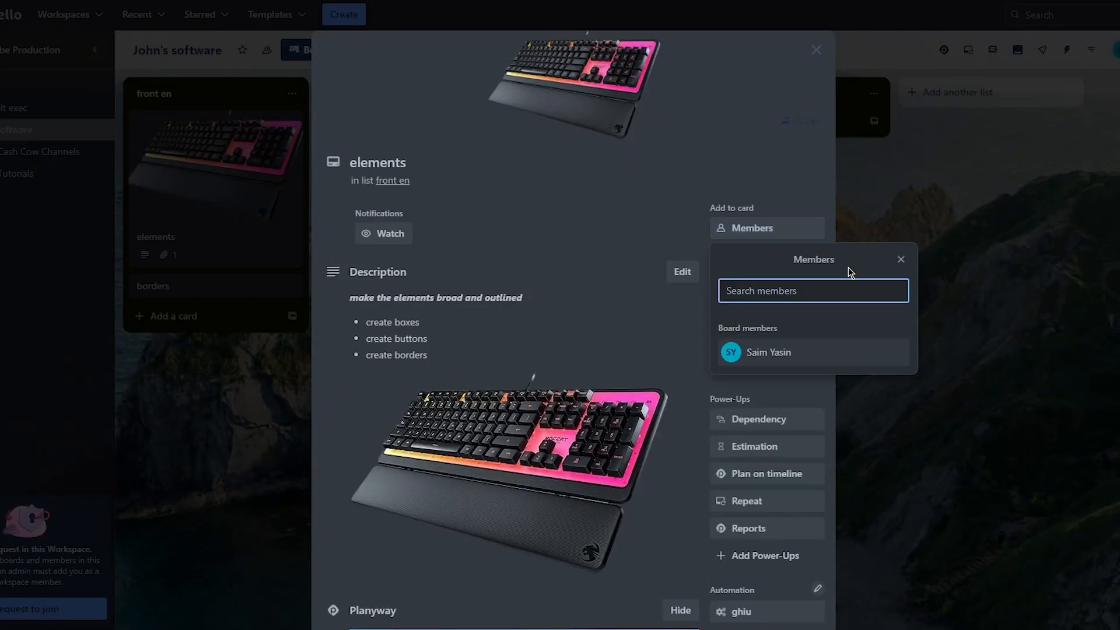
{"action": "left_click", "coordinate": [779, 355]}
{"action": "left_click", "coordinate": [961, 252]}
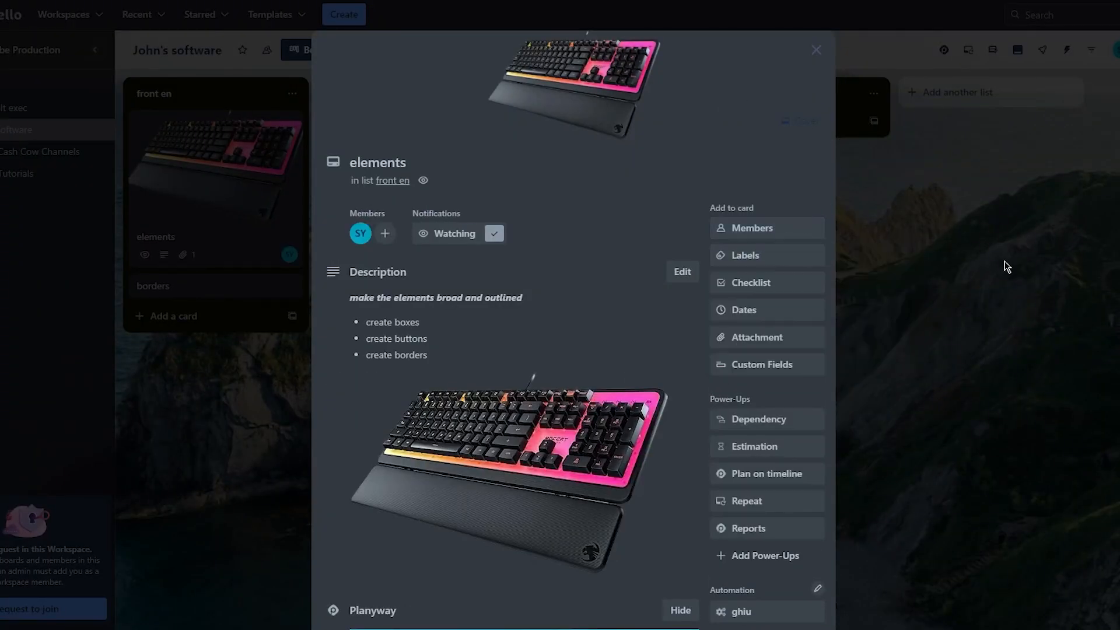
{"action": "left_click", "coordinate": [993, 270]}
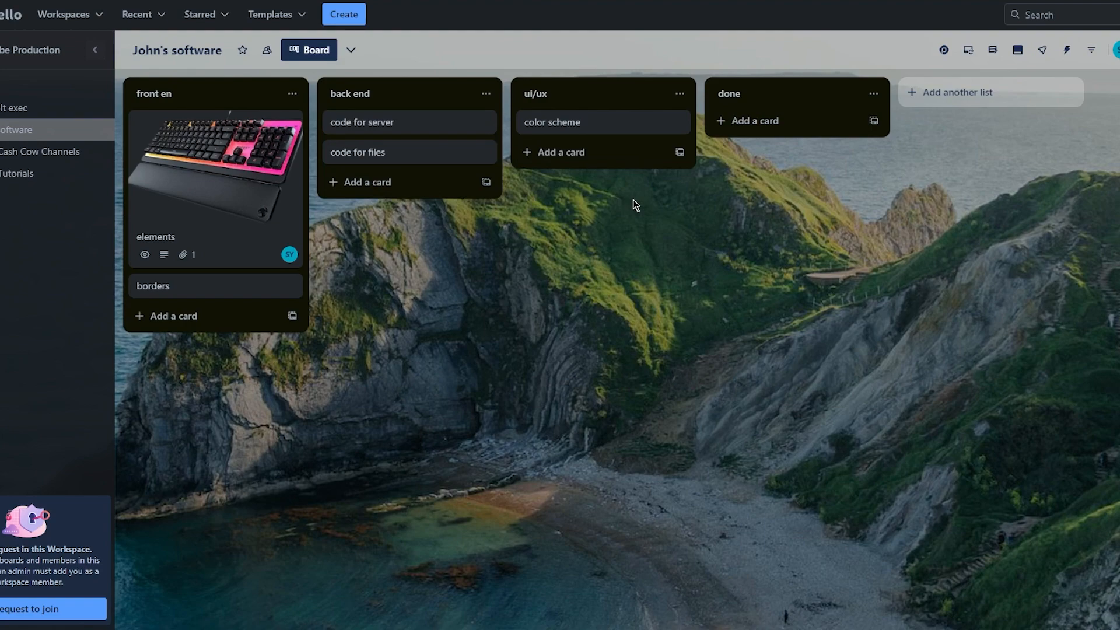
Open the elements card's labels, switch the Done label on and off again, and close the label list.
{"action": "left_click", "coordinate": [167, 163]}
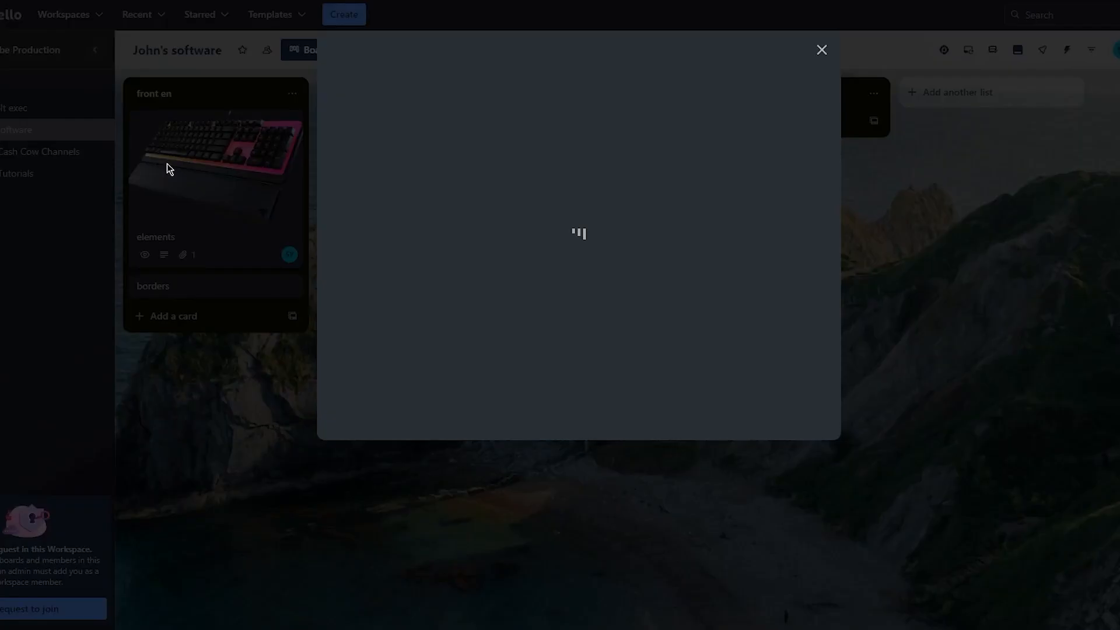
{"action": "scroll", "coordinate": [782, 255], "scroll_direction": "down", "scroll_amount": 1}
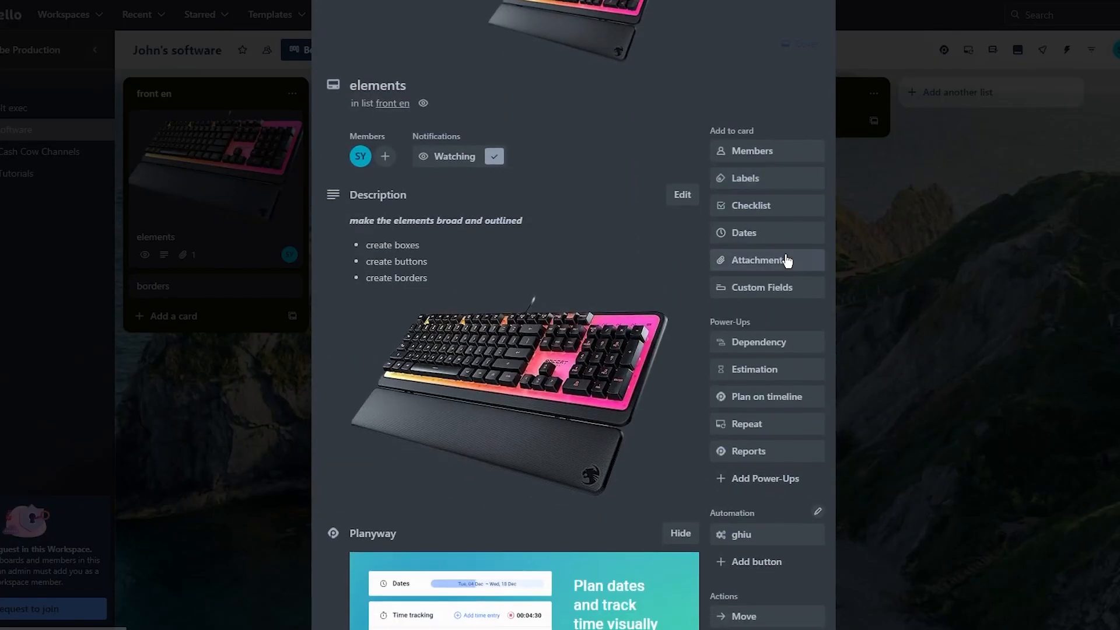
{"action": "left_click", "coordinate": [770, 178]}
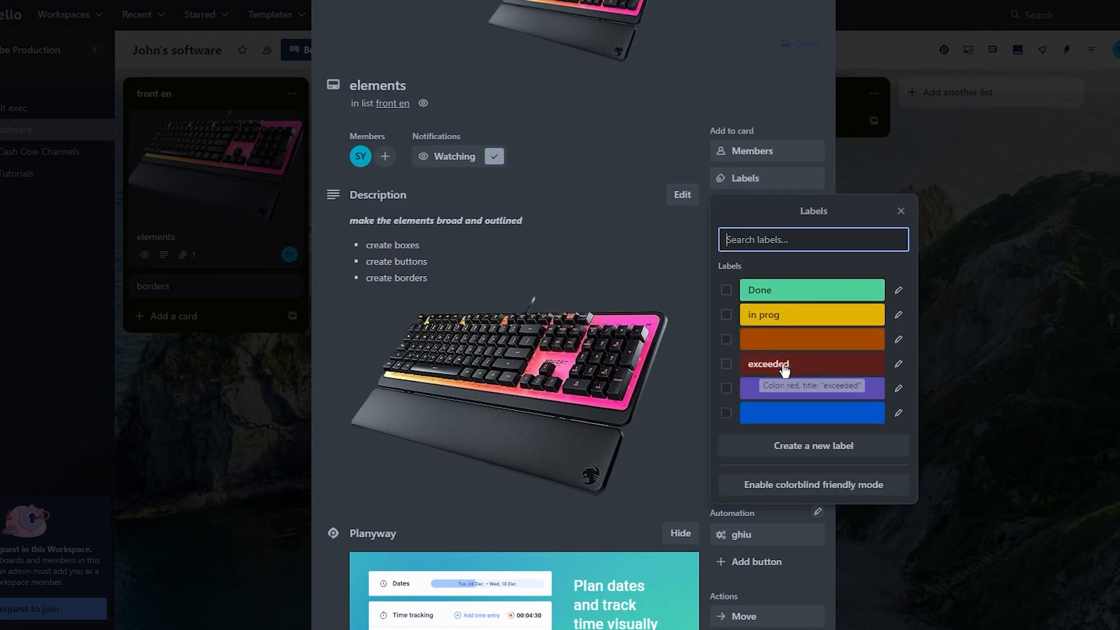
{"action": "left_click", "coordinate": [799, 295]}
{"action": "left_click", "coordinate": [786, 296]}
{"action": "double_click", "coordinate": [780, 363]}
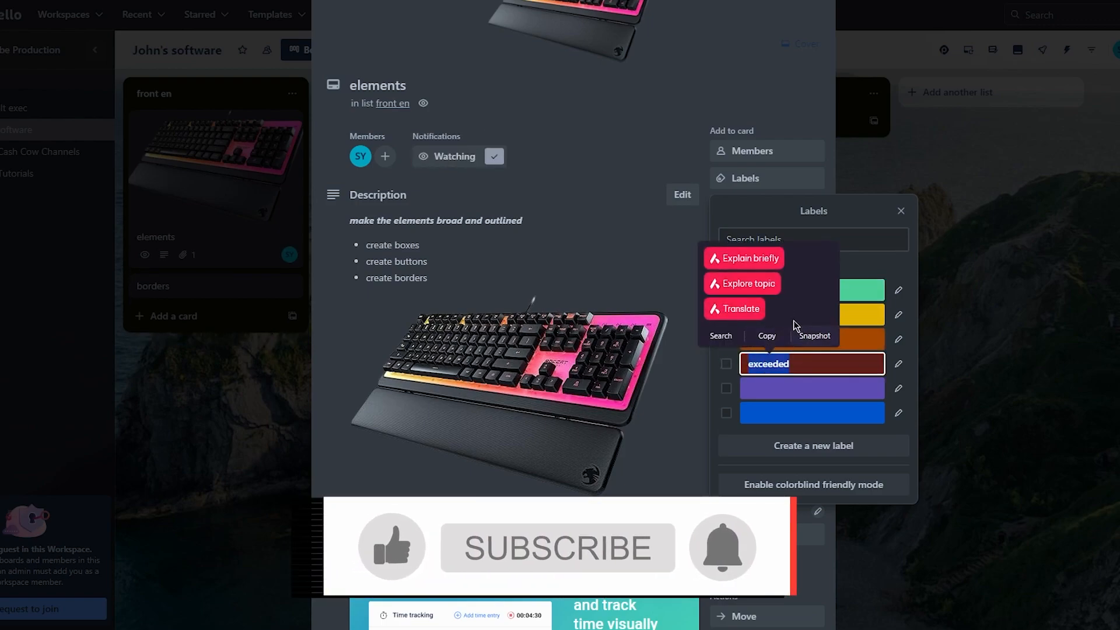
{"action": "left_click", "coordinate": [689, 148]}
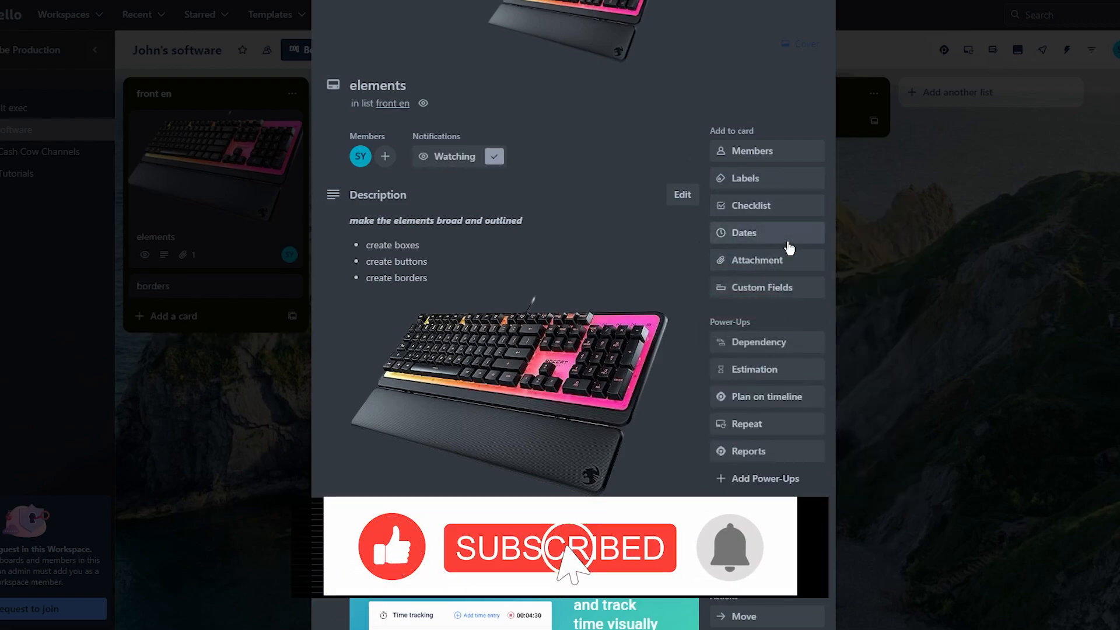
Set the elements card's due date to March 29, 2024 and mark the due date as complete on the board.
{"action": "scroll", "coordinate": [769, 357], "scroll_direction": "down", "scroll_amount": 5}
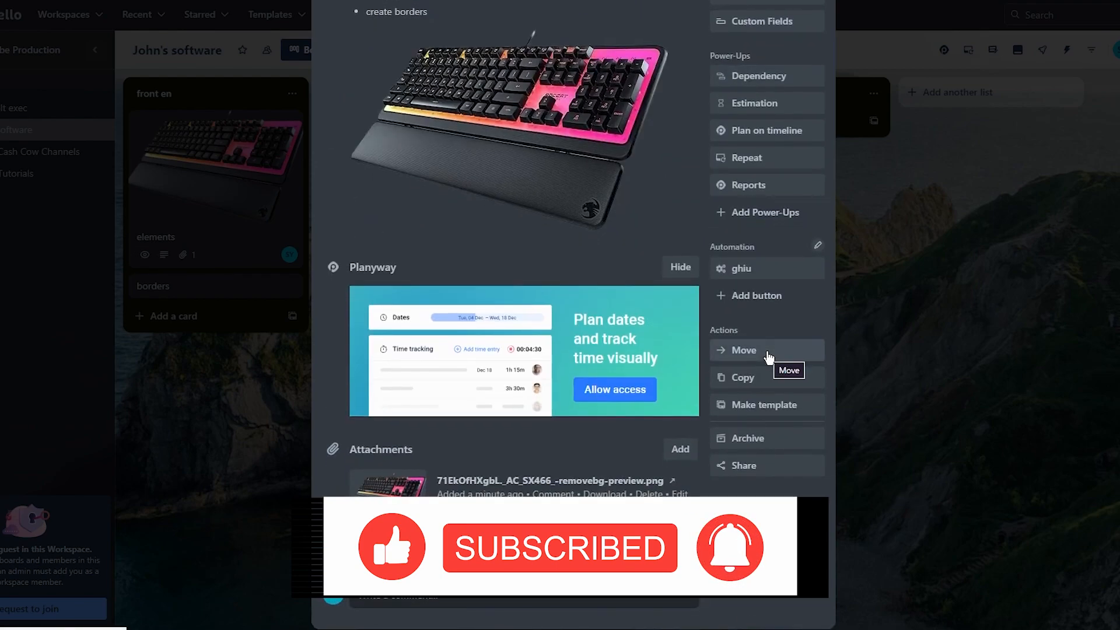
{"action": "scroll", "coordinate": [769, 357], "scroll_direction": "up", "scroll_amount": 6}
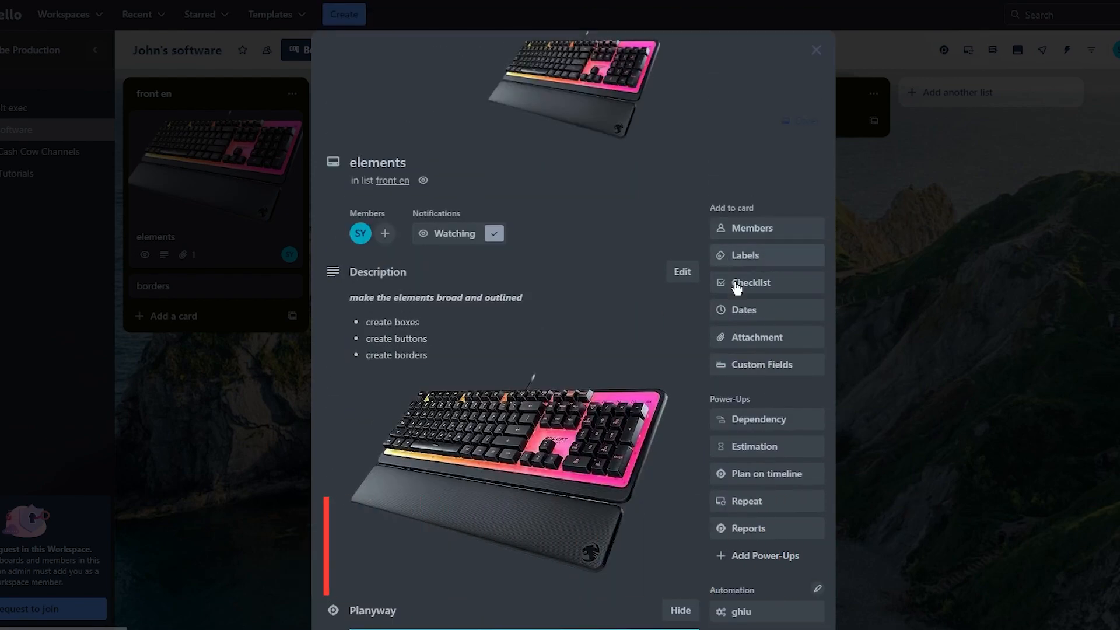
{"action": "left_click", "coordinate": [749, 310]}
{"action": "left_click", "coordinate": [869, 359]}
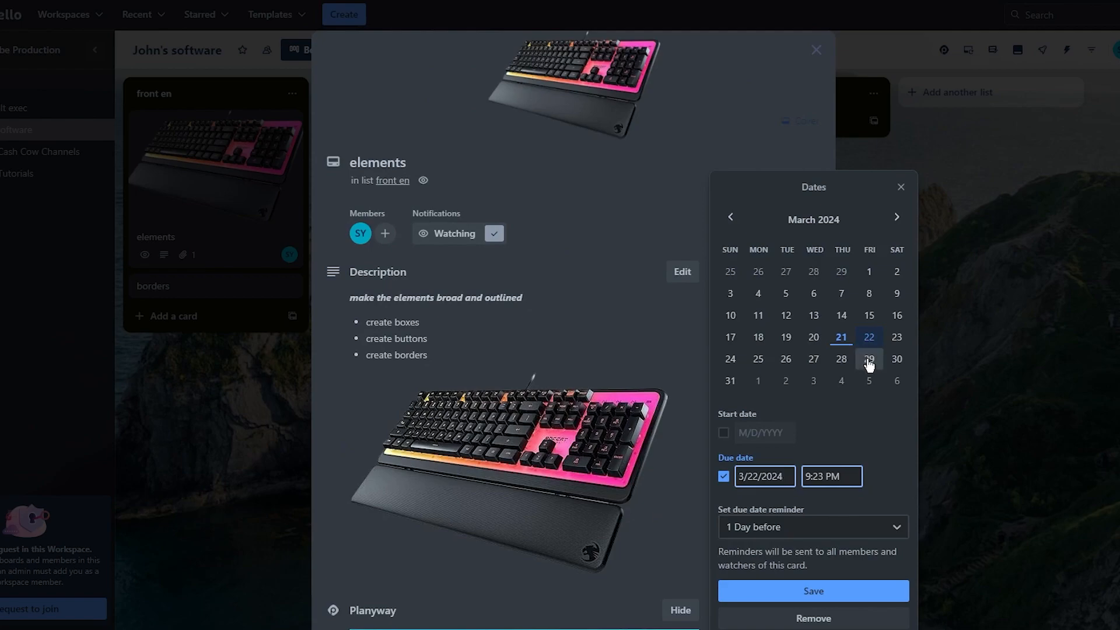
{"action": "left_click", "coordinate": [797, 589]}
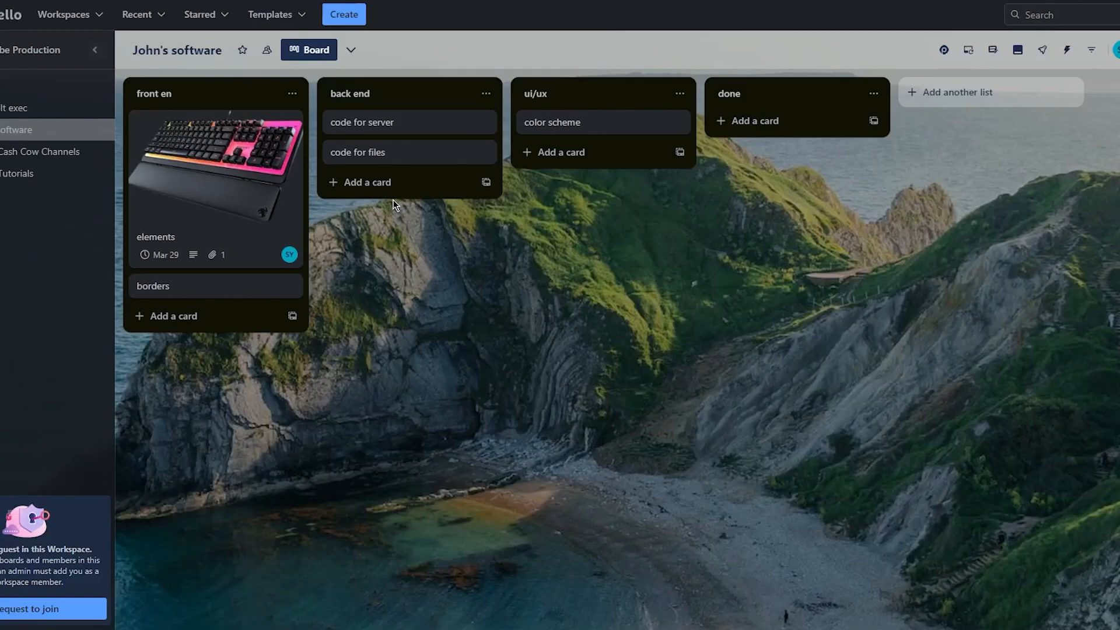
{"action": "left_click", "coordinate": [934, 482]}
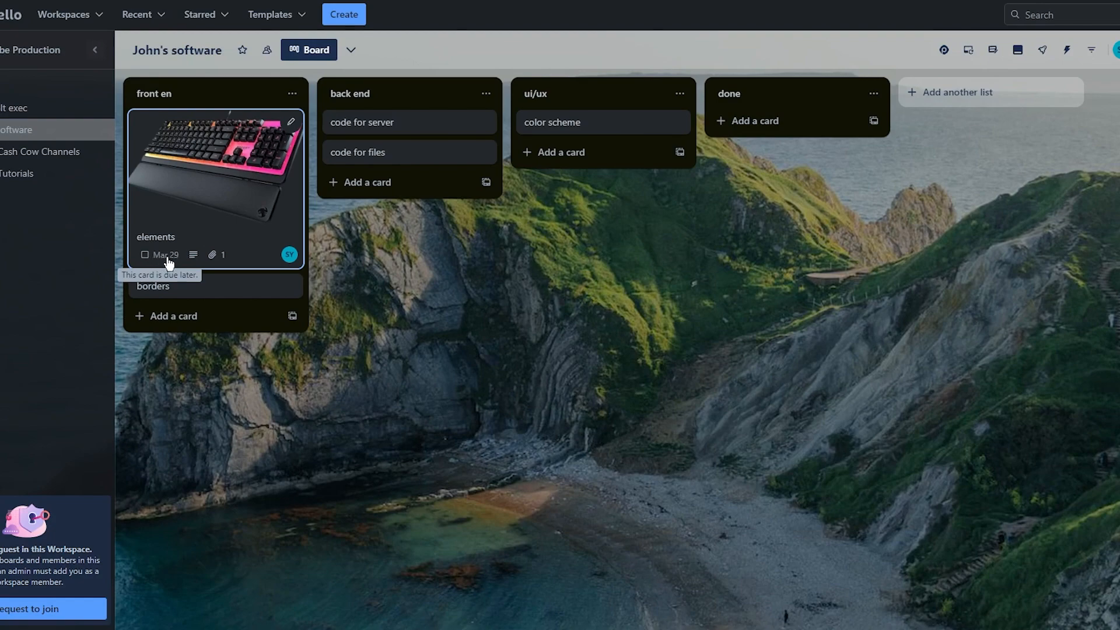
{"action": "left_click", "coordinate": [144, 255]}
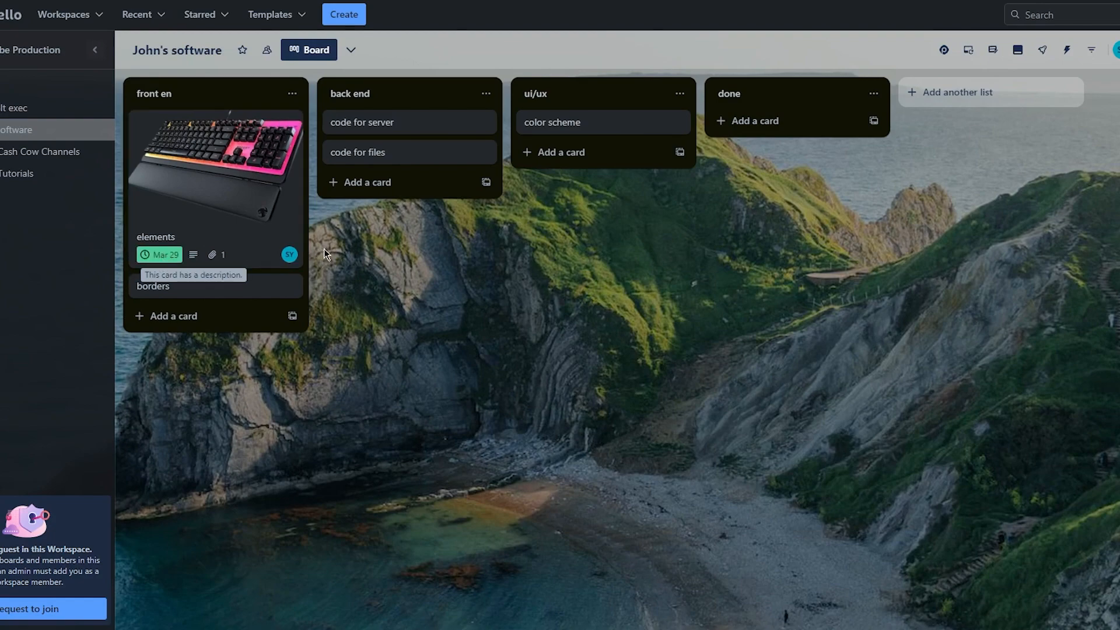
Toggle the completion status of the elements card's due date, leaving it incomplete.
{"action": "left_click", "coordinate": [145, 255]}
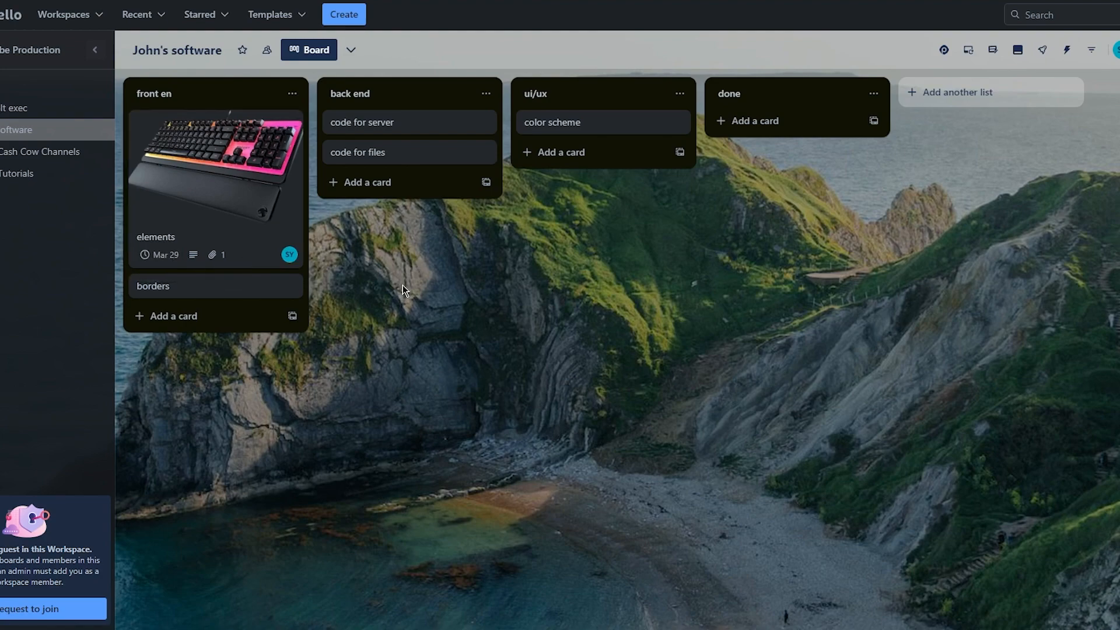
{"action": "left_click", "coordinate": [146, 255]}
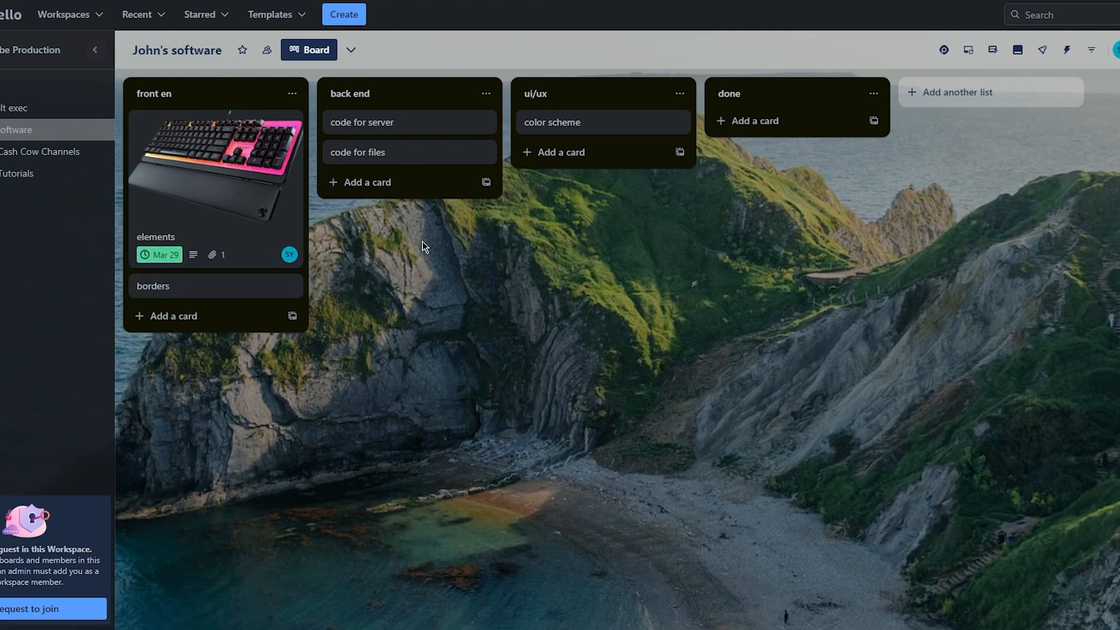
{"action": "left_click", "coordinate": [162, 255]}
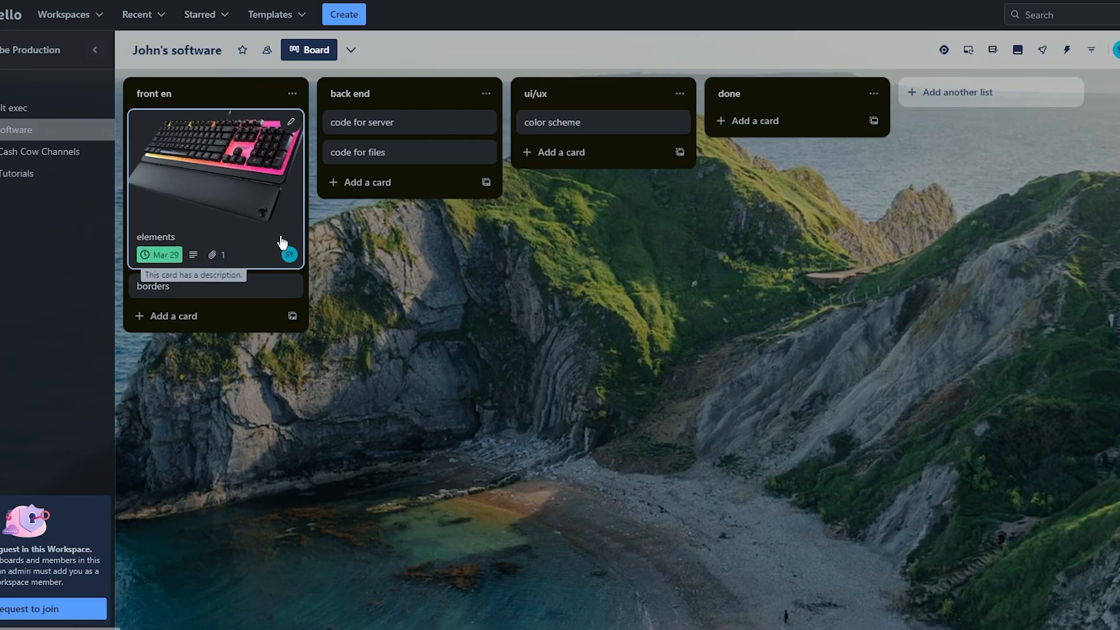
Set the elements card's due date to March 22, save it and return to the board.
{"action": "left_click", "coordinate": [258, 203]}
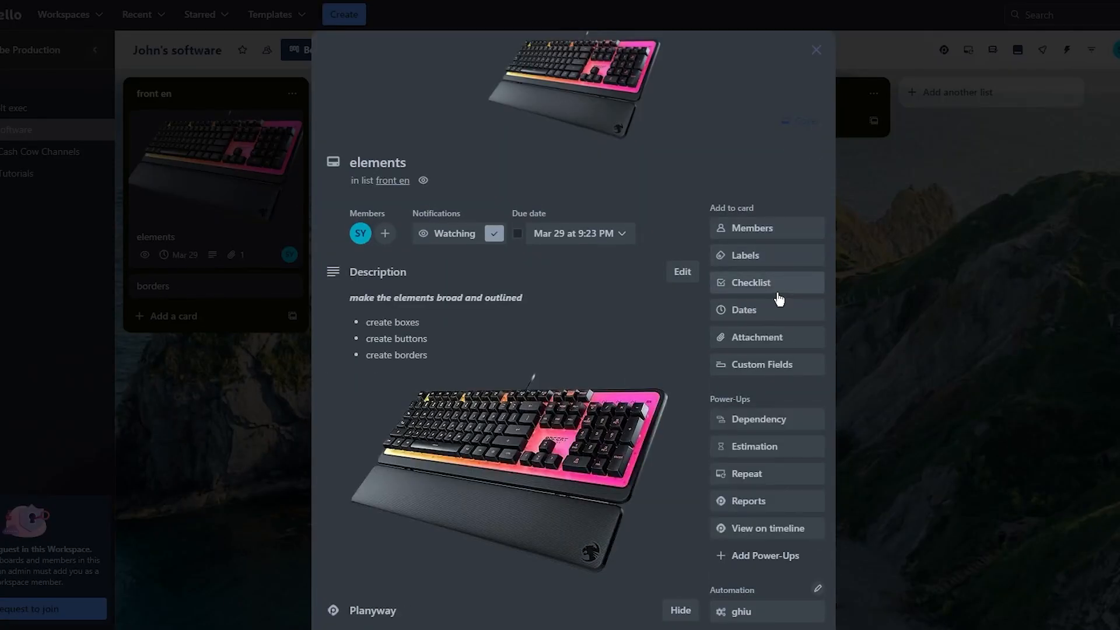
{"action": "left_click", "coordinate": [774, 317]}
{"action": "left_click", "coordinate": [869, 337]}
{"action": "left_click", "coordinate": [795, 591]}
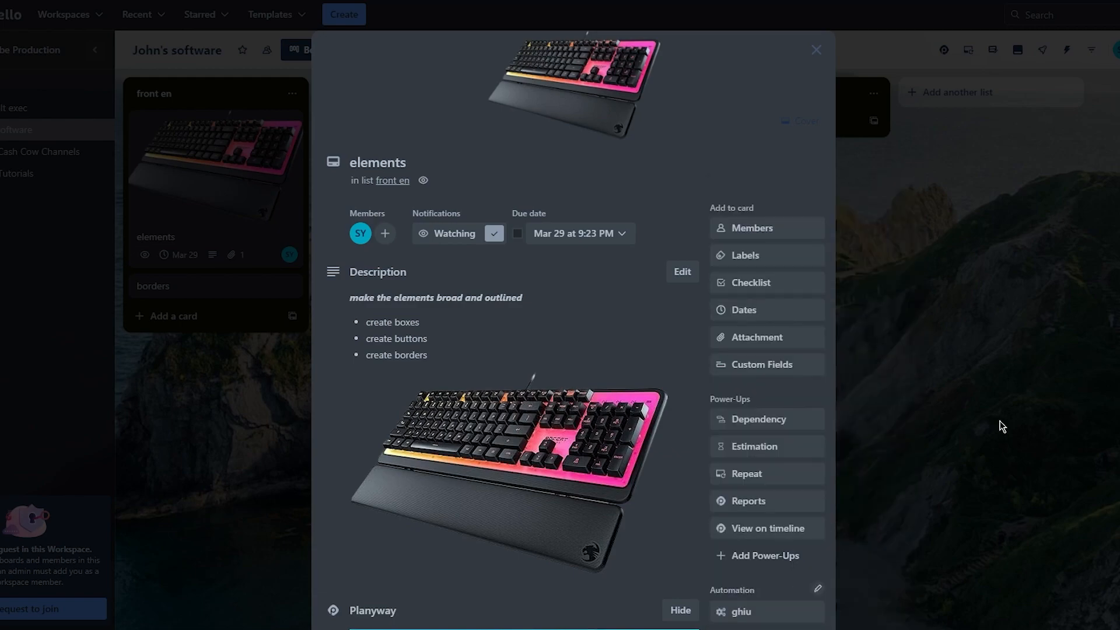
{"action": "left_click", "coordinate": [1001, 425]}
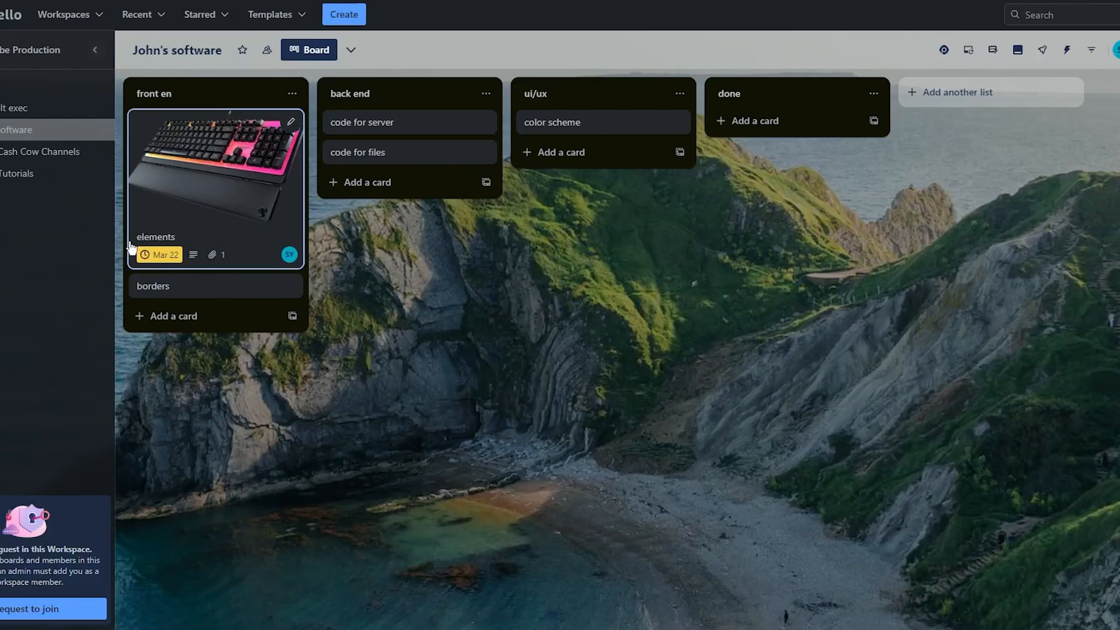
{"action": "mouse_move", "coordinate": [146, 256]}
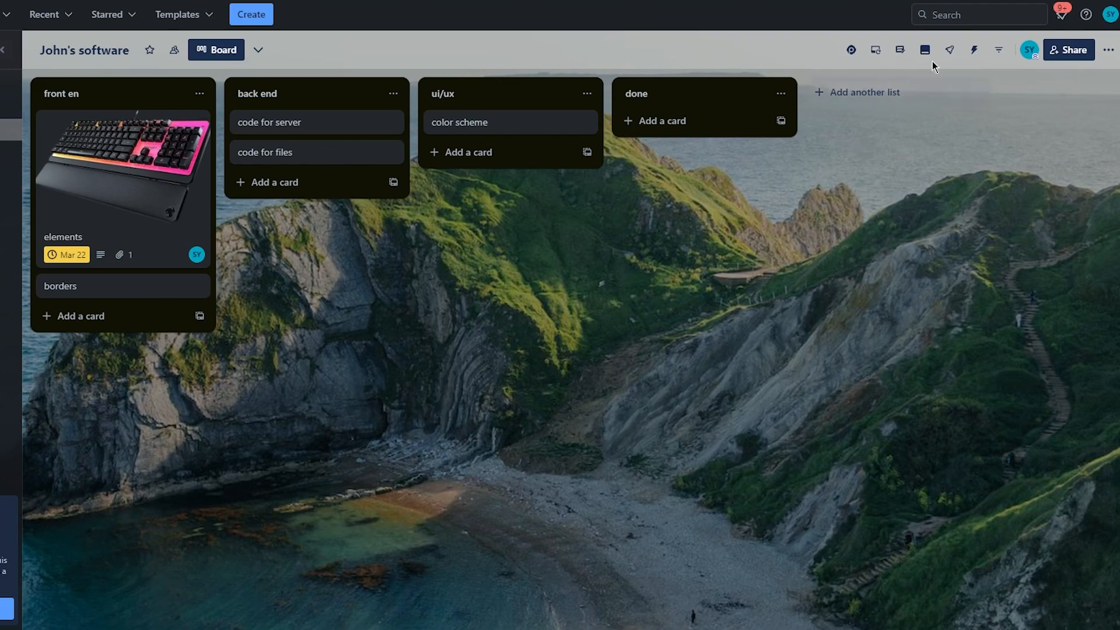
Open the board's Power-Ups list and review the enabled Power-Ups.
{"action": "left_click", "coordinate": [949, 49]}
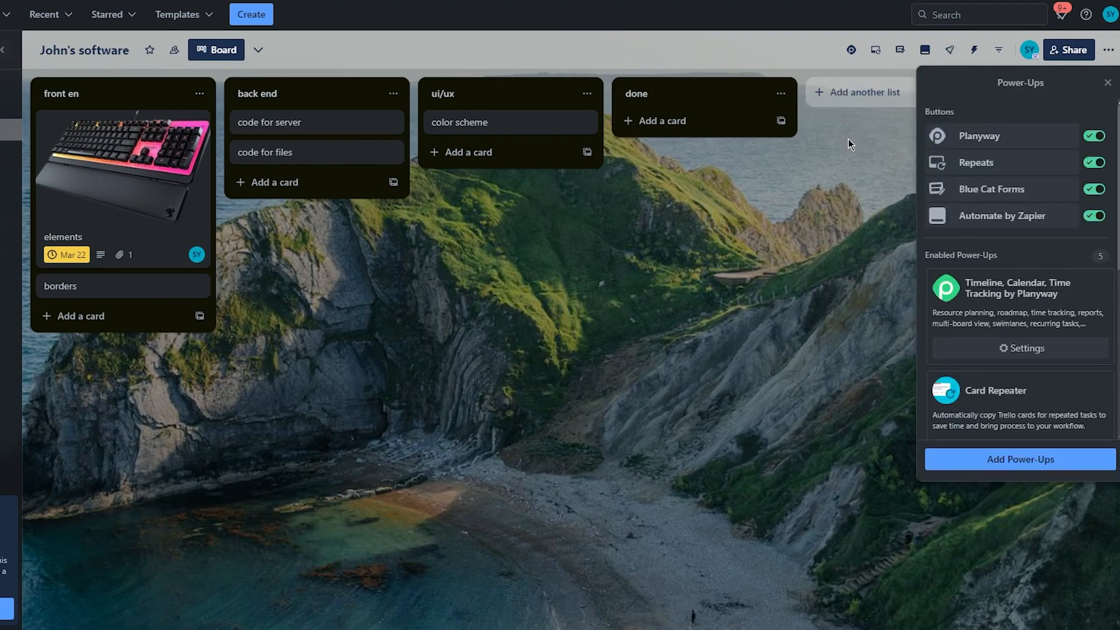
{"action": "scroll", "coordinate": [999, 268], "scroll_direction": "down", "scroll_amount": 5}
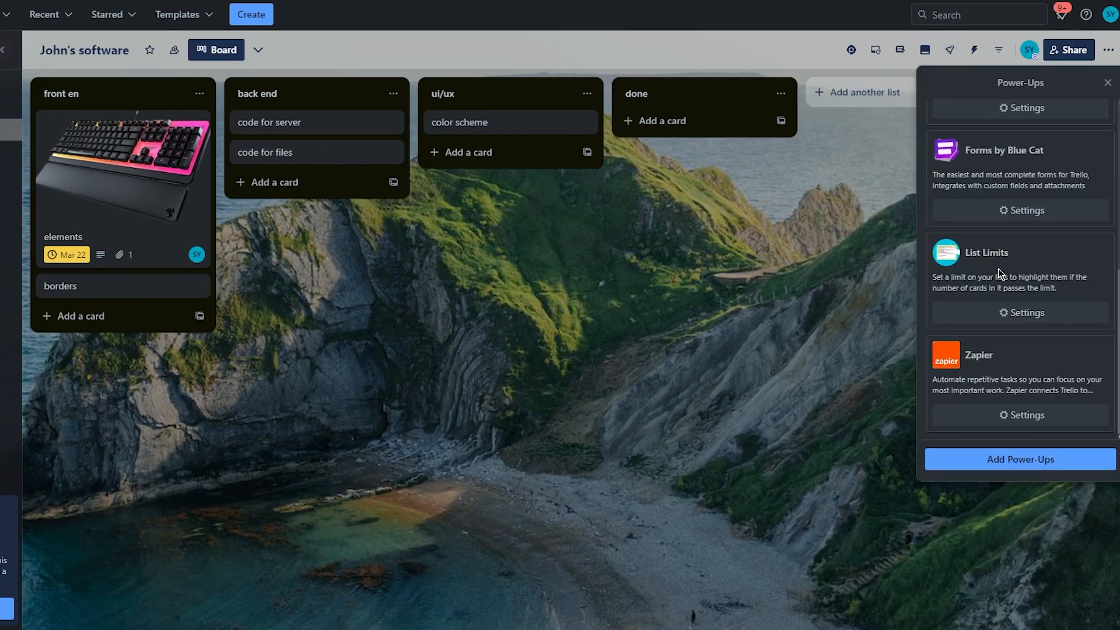
{"action": "scroll", "coordinate": [999, 268], "scroll_direction": "up", "scroll_amount": 5}
{"action": "scroll", "coordinate": [999, 268], "scroll_direction": "down", "scroll_amount": 5}
{"action": "scroll", "coordinate": [1018, 261], "scroll_direction": "up", "scroll_amount": 5}
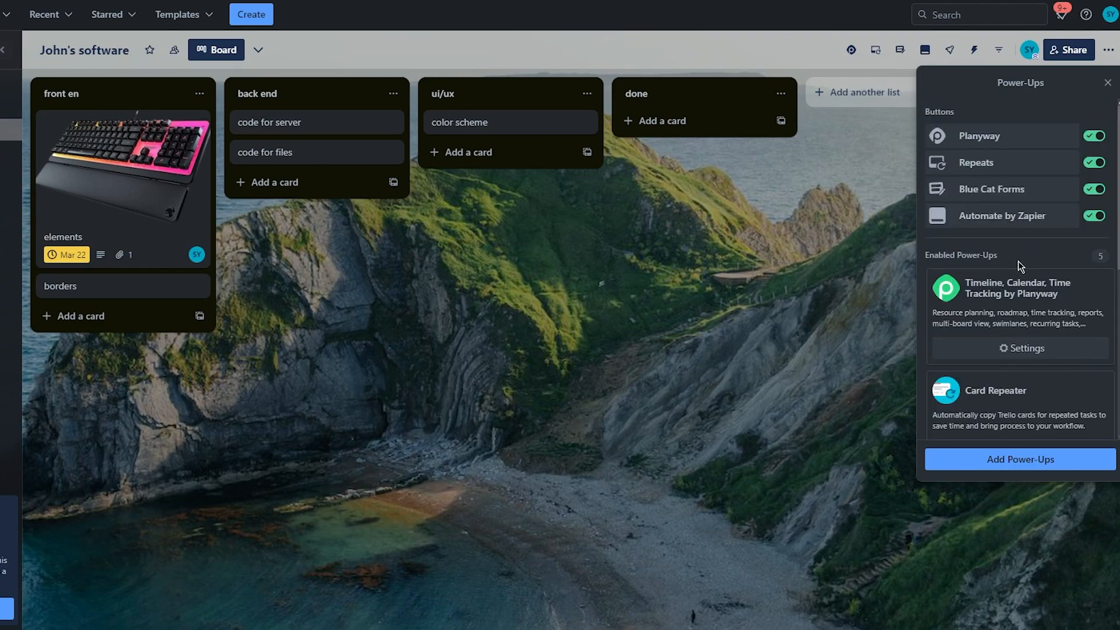
Browse the featured and enabled Power-Ups in the directory, view the Zapier details page and close the directory.
{"action": "left_click", "coordinate": [1005, 459]}
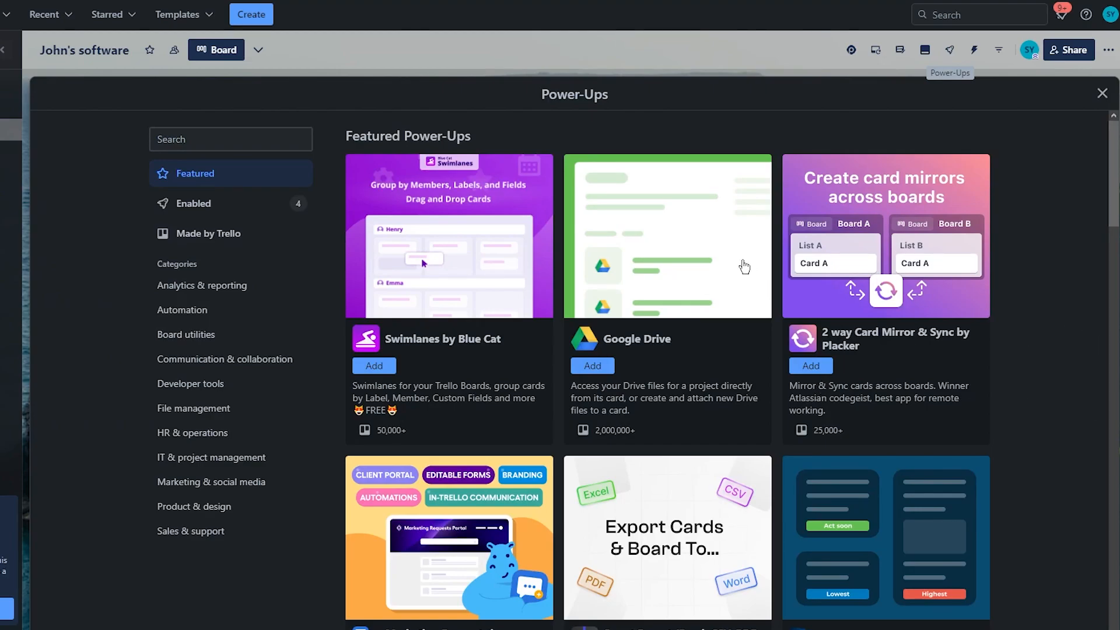
{"action": "scroll", "coordinate": [744, 264], "scroll_direction": "down", "scroll_amount": 10}
{"action": "scroll", "coordinate": [744, 265], "scroll_direction": "up", "scroll_amount": 15}
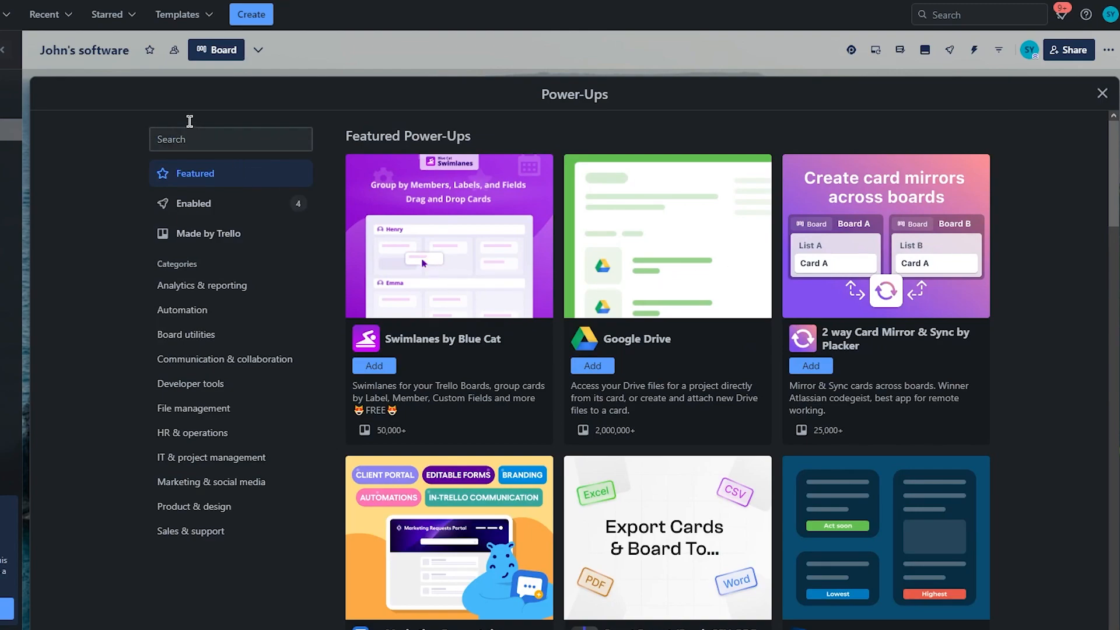
{"action": "left_click", "coordinate": [236, 205]}
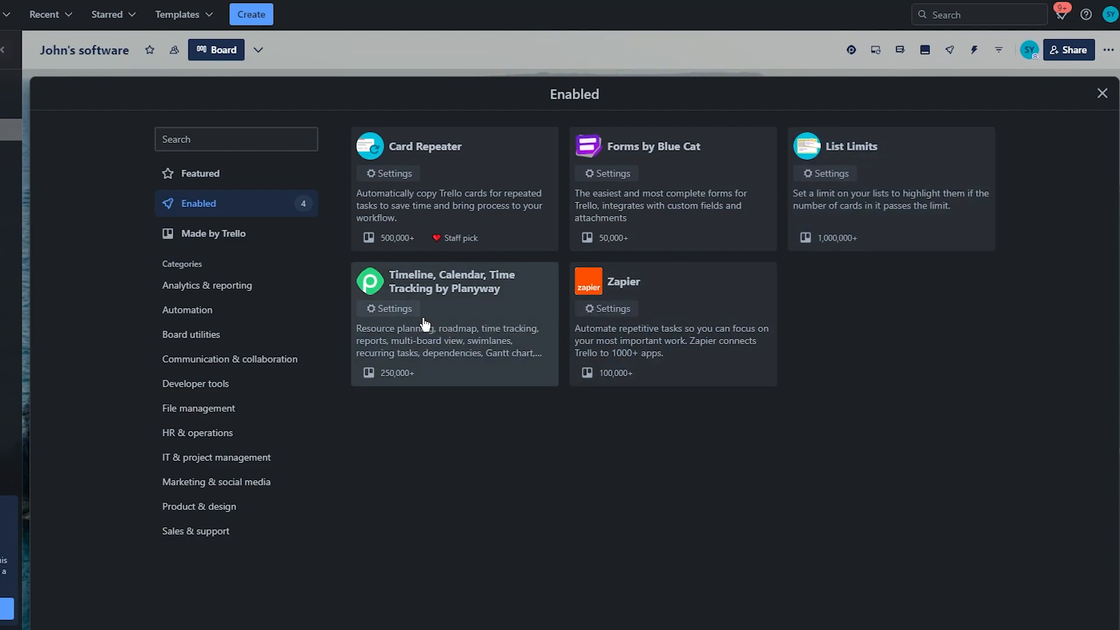
{"action": "left_click", "coordinate": [710, 283]}
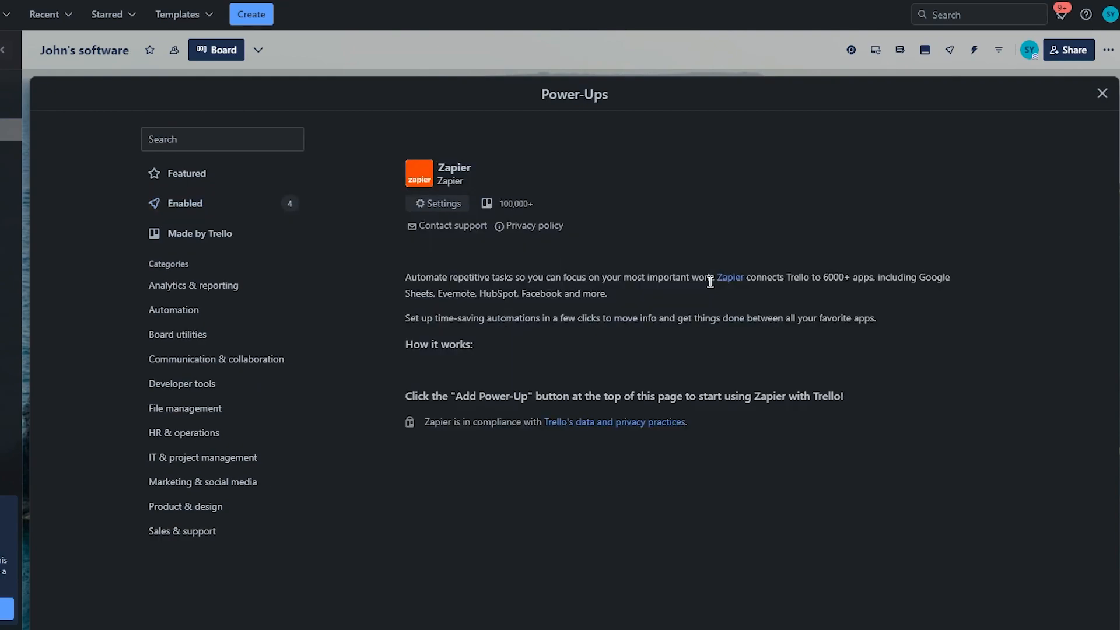
{"action": "left_click", "coordinate": [1103, 95]}
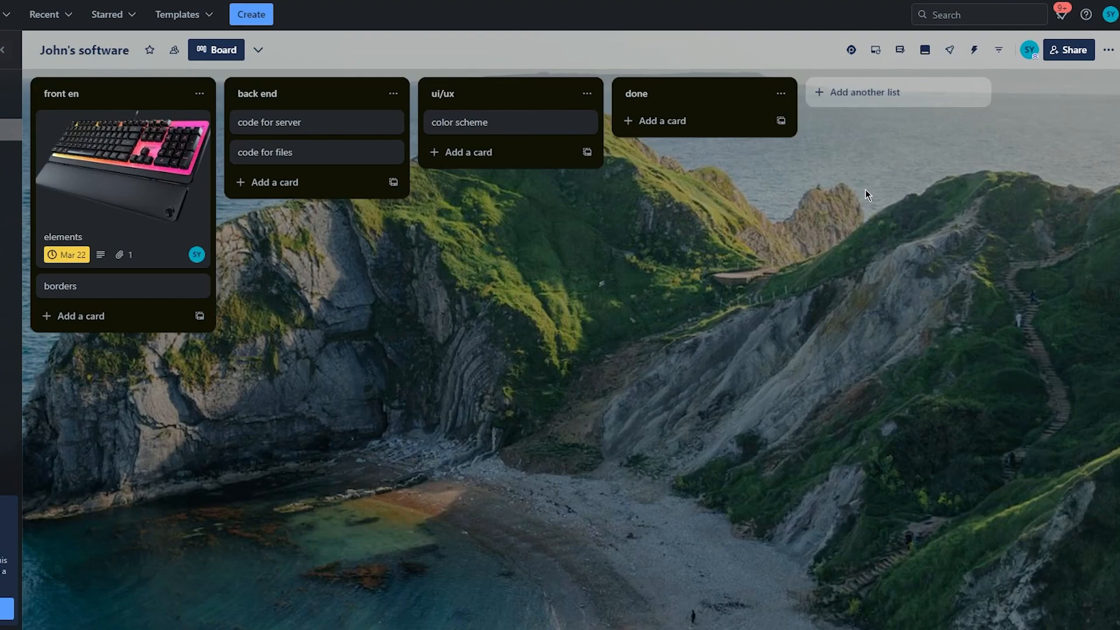
Open Automate by Zapier from the board's Power-Ups and look through the popular Trello workflows.
{"action": "left_click", "coordinate": [949, 51]}
{"action": "left_click", "coordinate": [986, 221]}
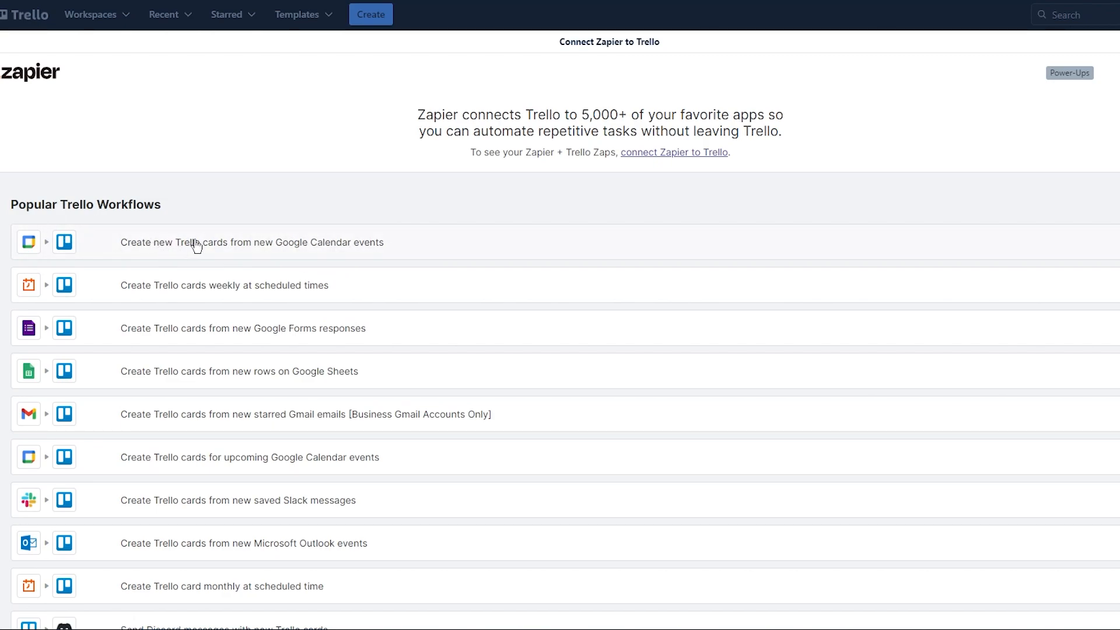
{"action": "scroll", "coordinate": [325, 338], "scroll_direction": "down", "scroll_amount": 4}
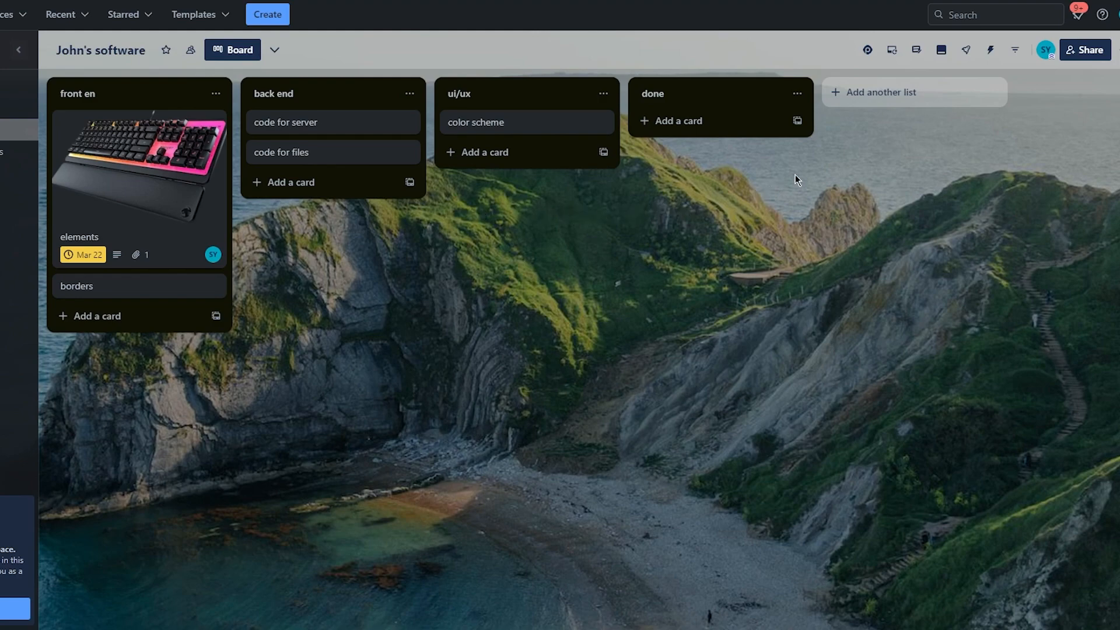
Open the board's sharing settings, view the suggested collaborators and close them without inviting anyone.
{"action": "left_click", "coordinate": [1086, 56]}
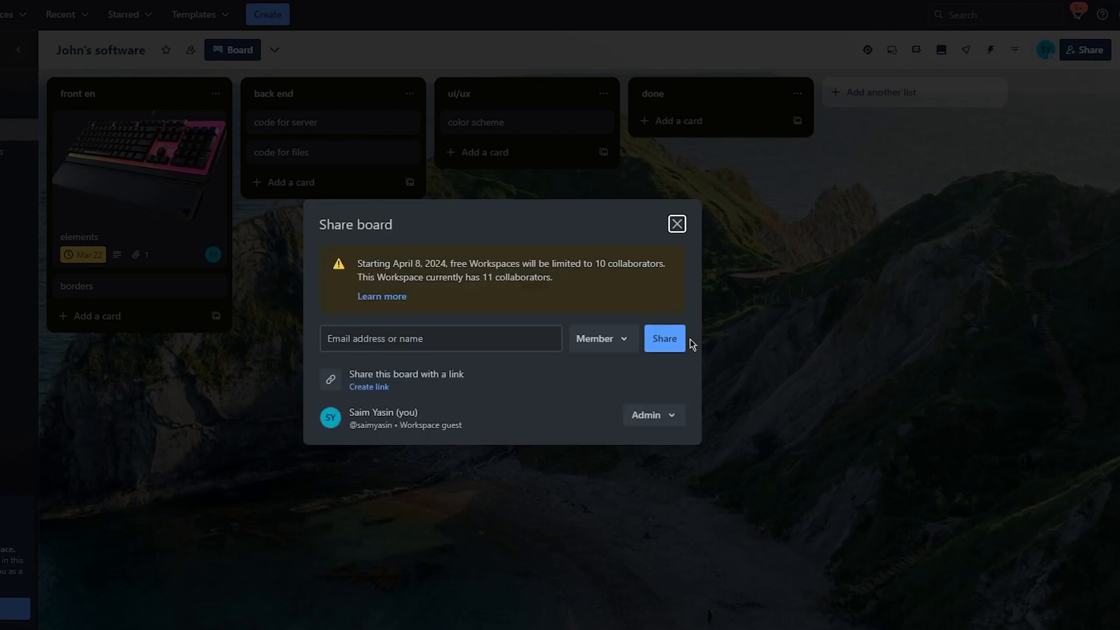
{"action": "left_click", "coordinate": [445, 342]}
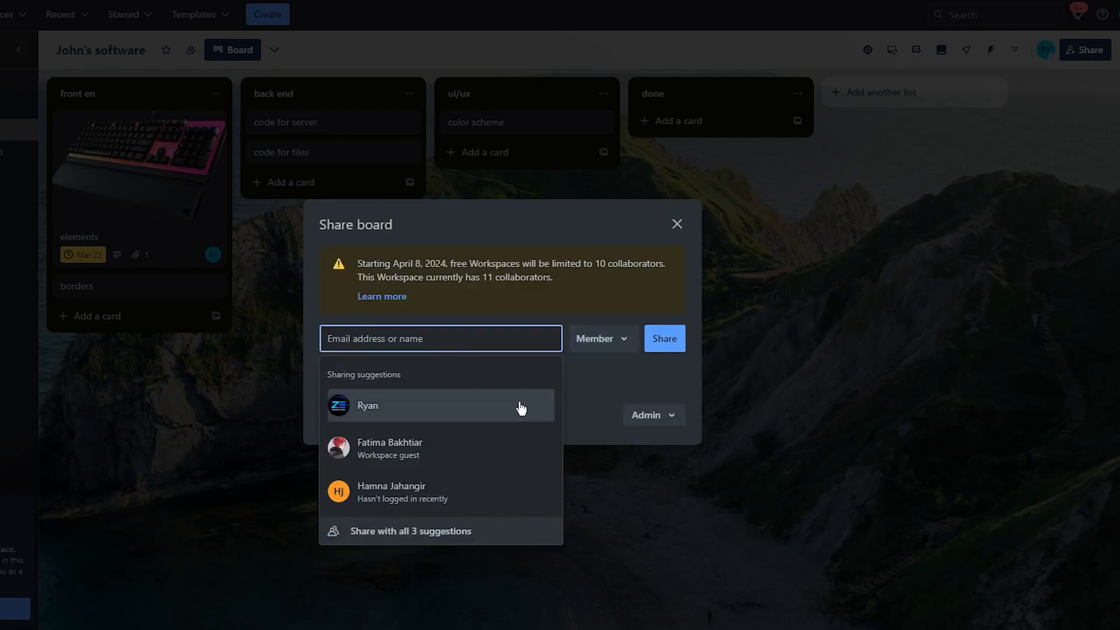
{"action": "left_click", "coordinate": [444, 322]}
{"action": "left_click", "coordinate": [678, 225]}
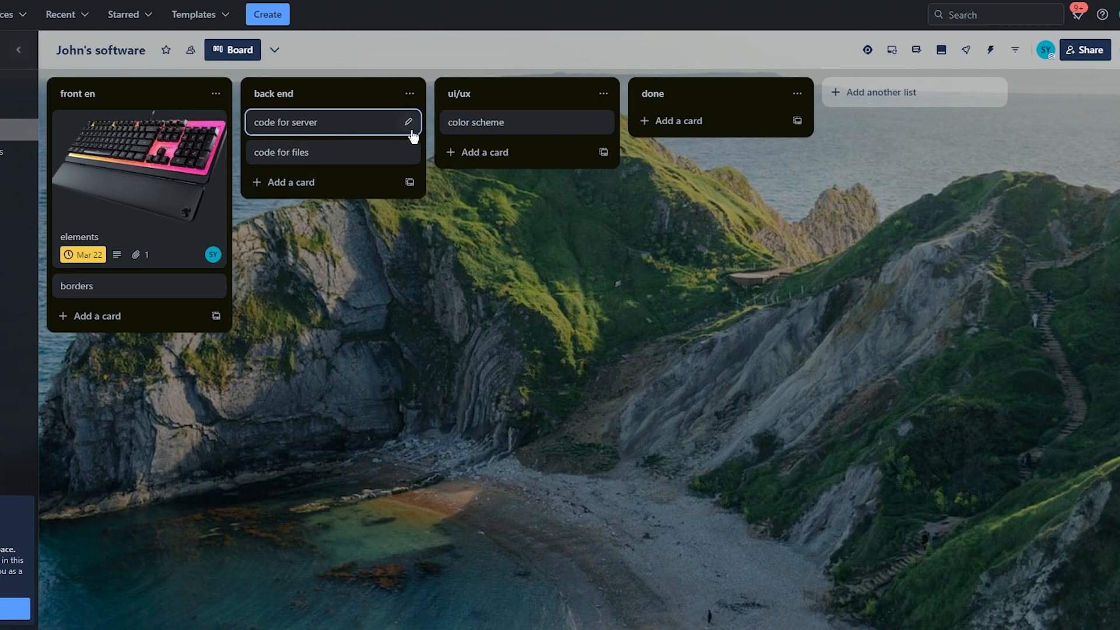
Move the elements card from the front en list to the done list and mark its due date as complete.
{"action": "left_click_drag", "start_coordinate": [178, 166], "coordinate": [660, 135]}
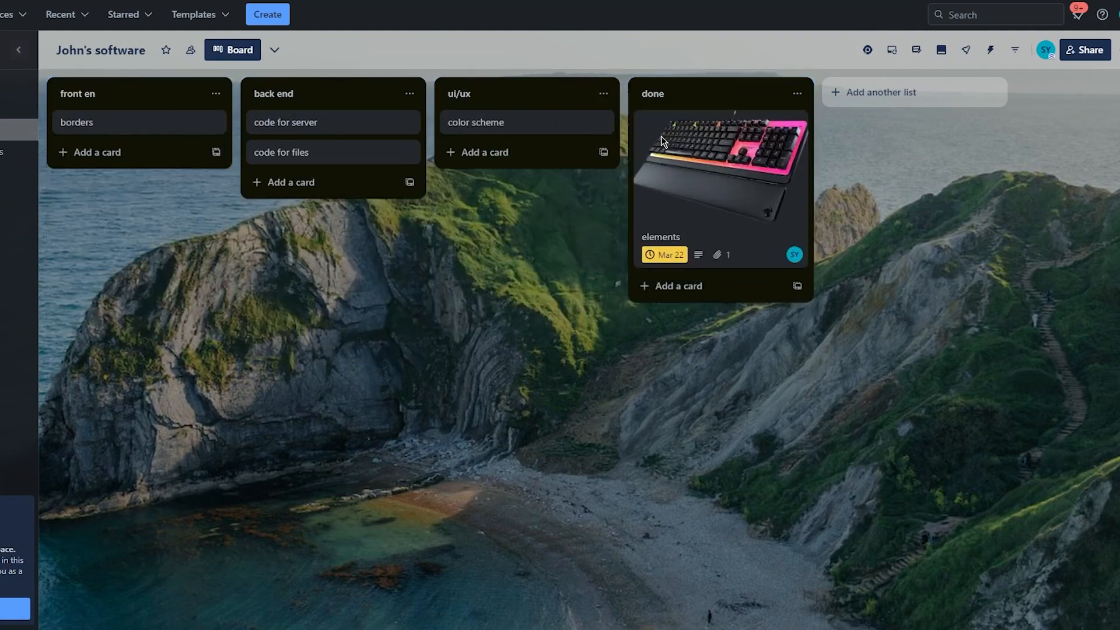
{"action": "left_click", "coordinate": [662, 257]}
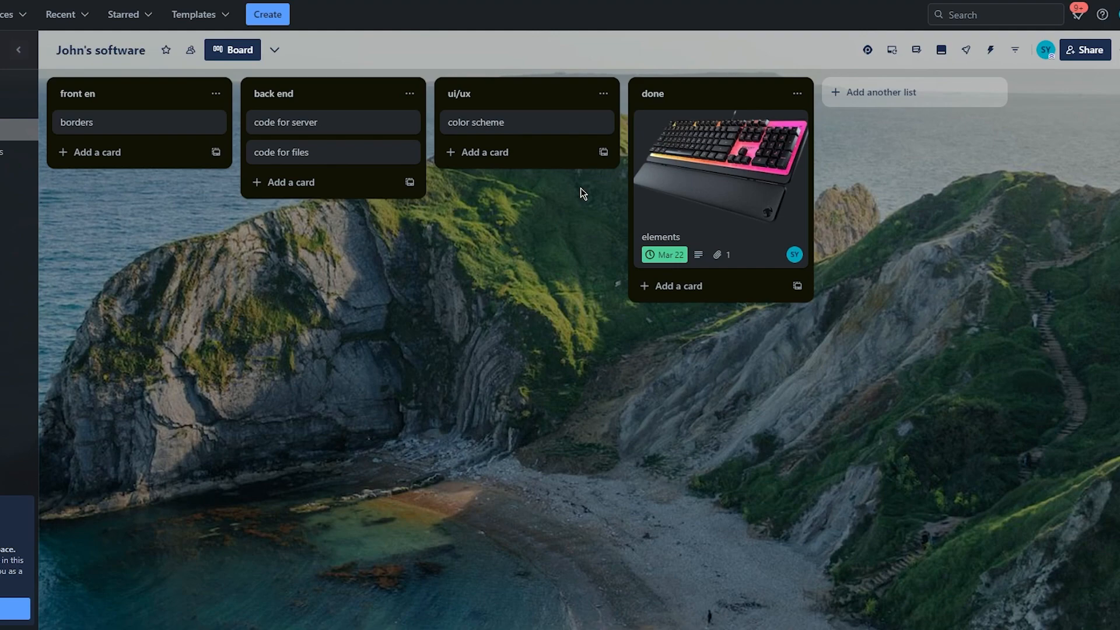
Review the elements card's archive and copy actions, open the copy settings and return to the board without copying.
{"action": "left_click", "coordinate": [742, 143]}
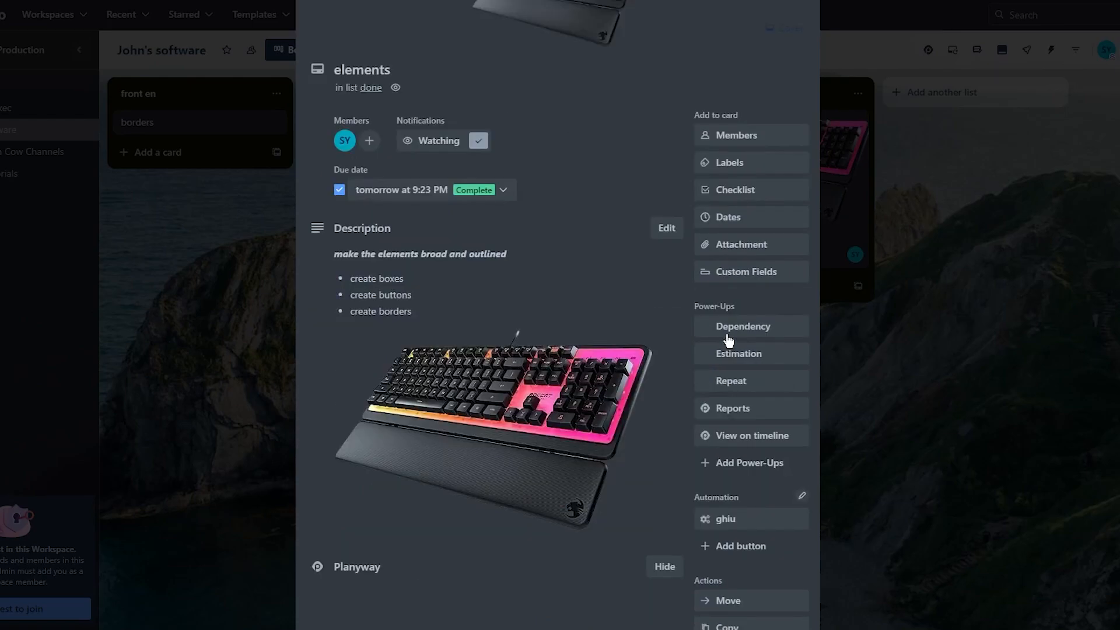
{"action": "scroll", "coordinate": [728, 340], "scroll_direction": "down", "scroll_amount": 5}
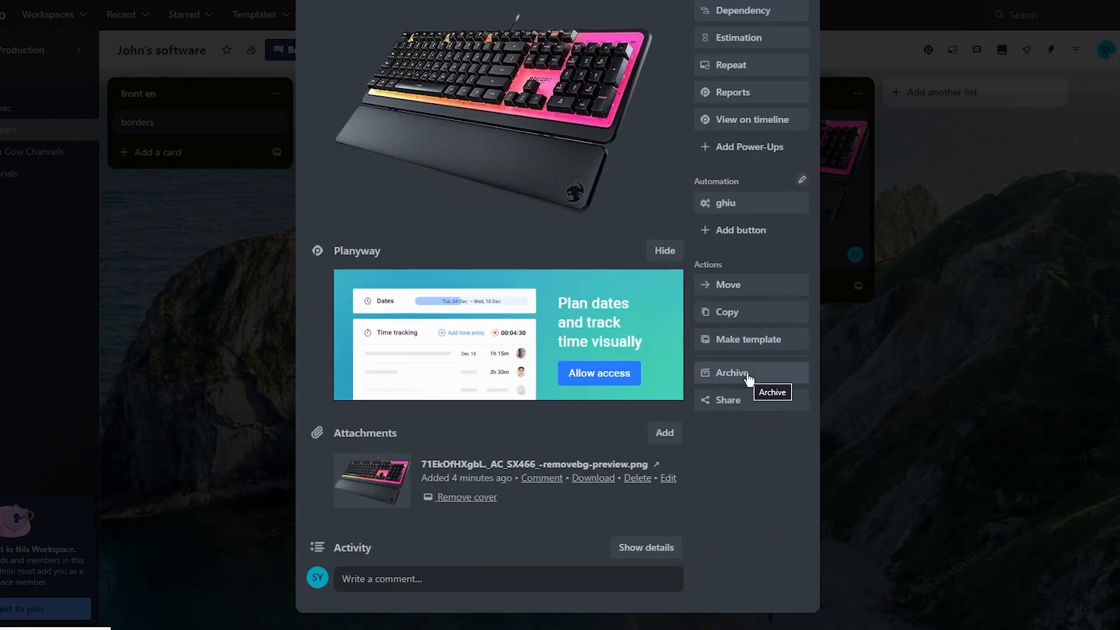
{"action": "left_click", "coordinate": [902, 352]}
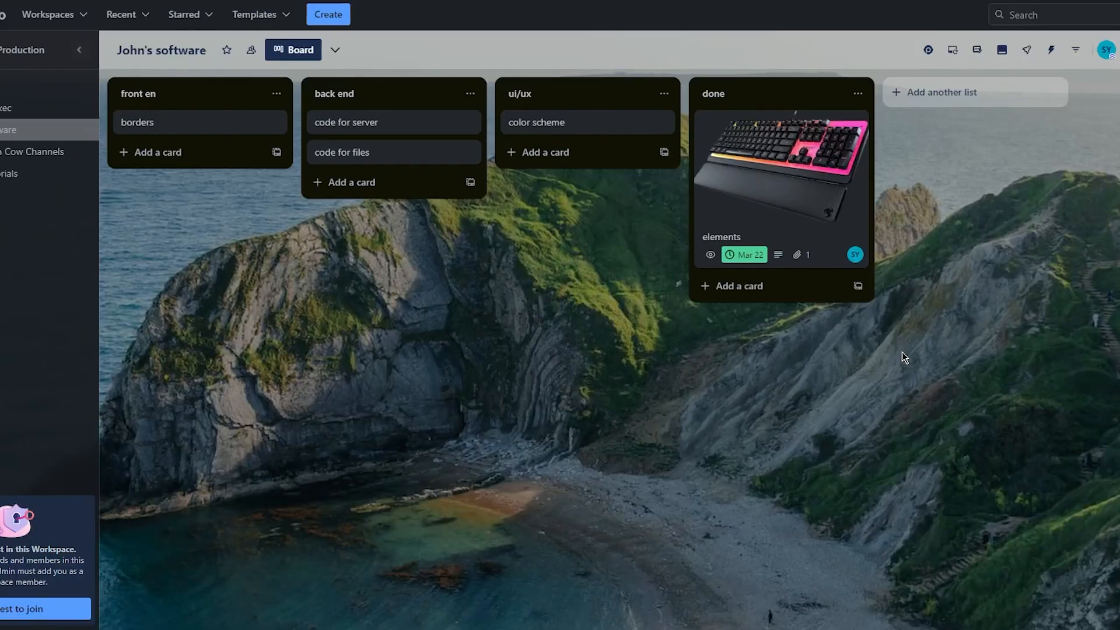
{"action": "left_click", "coordinate": [769, 195]}
{"action": "scroll", "coordinate": [758, 351], "scroll_direction": "down", "scroll_amount": 6}
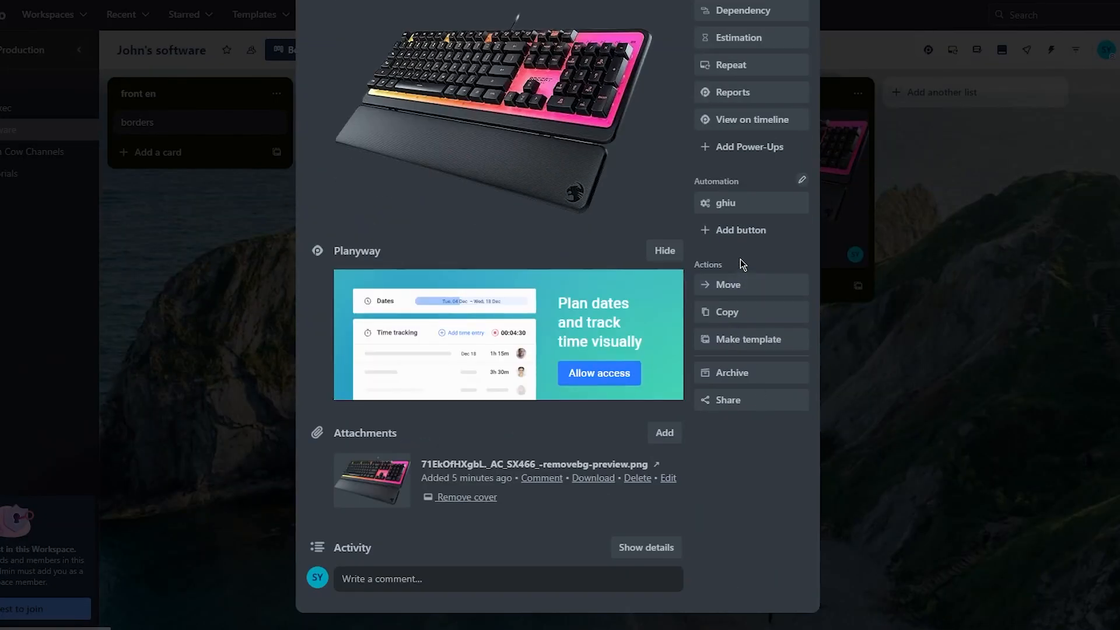
{"action": "left_click", "coordinate": [741, 315]}
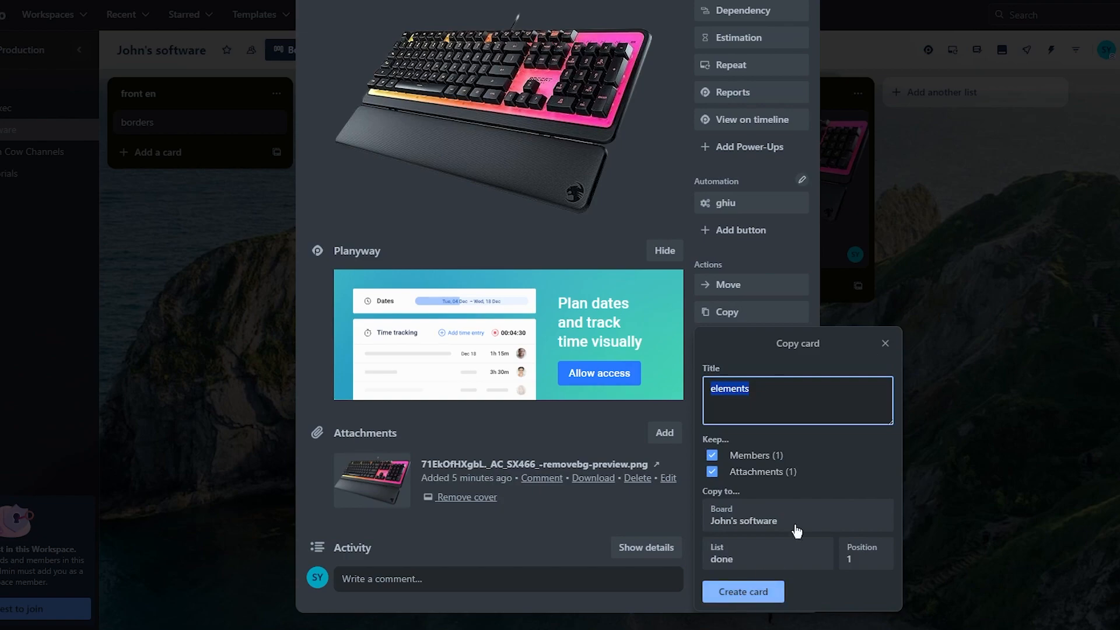
{"action": "left_click", "coordinate": [886, 344]}
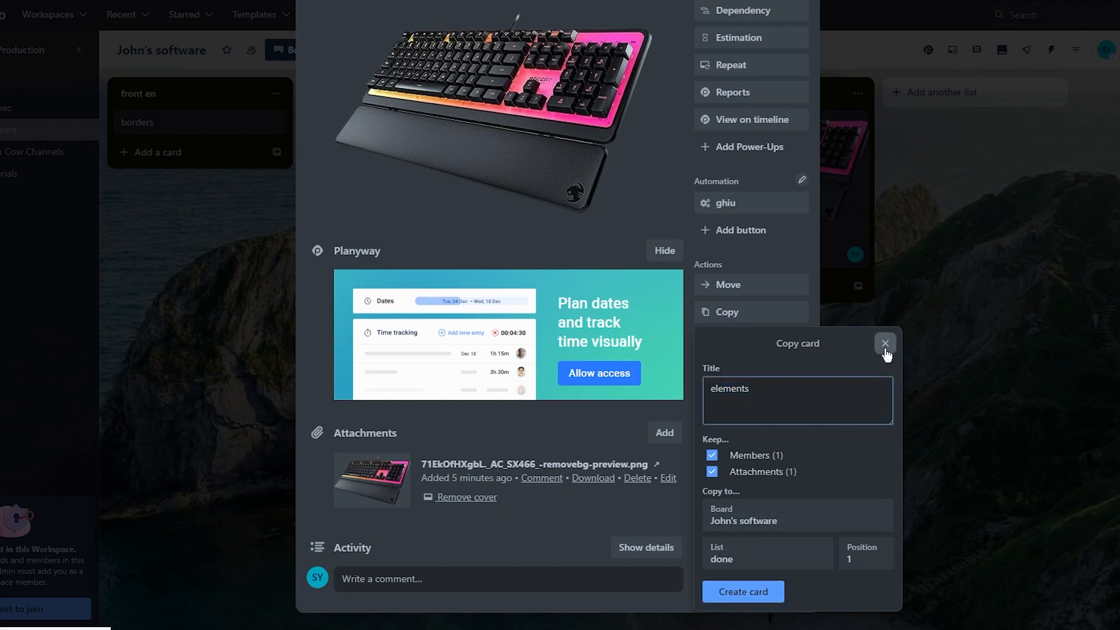
{"action": "left_click", "coordinate": [960, 335]}
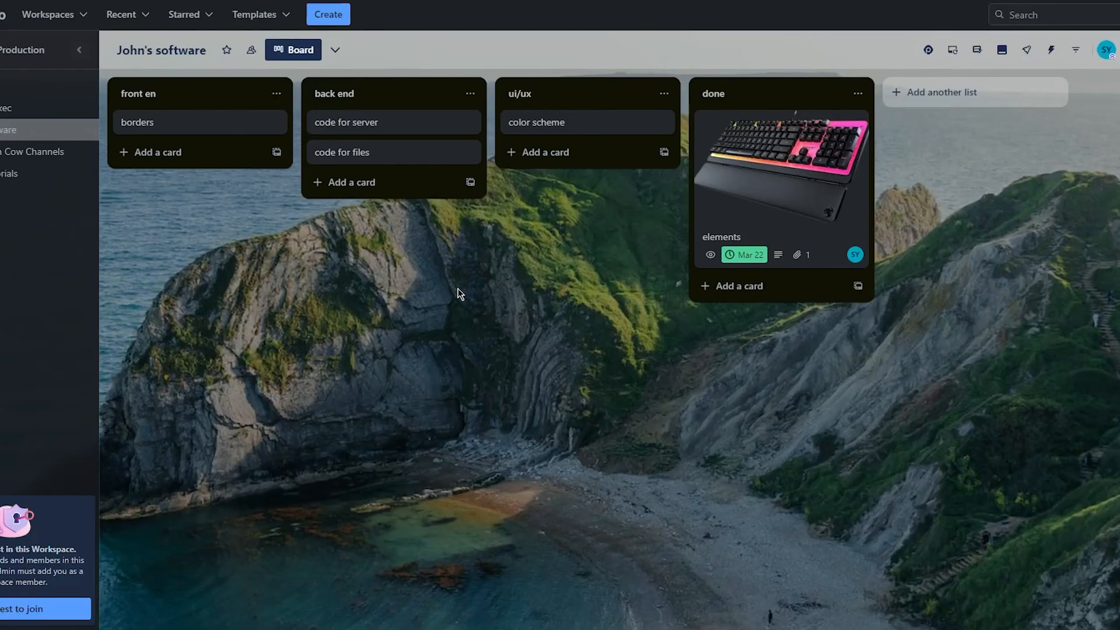
Move the elements card back to the front en list below borders and check that list's card template options.
{"action": "left_click_drag", "start_coordinate": [741, 175], "coordinate": [261, 283]}
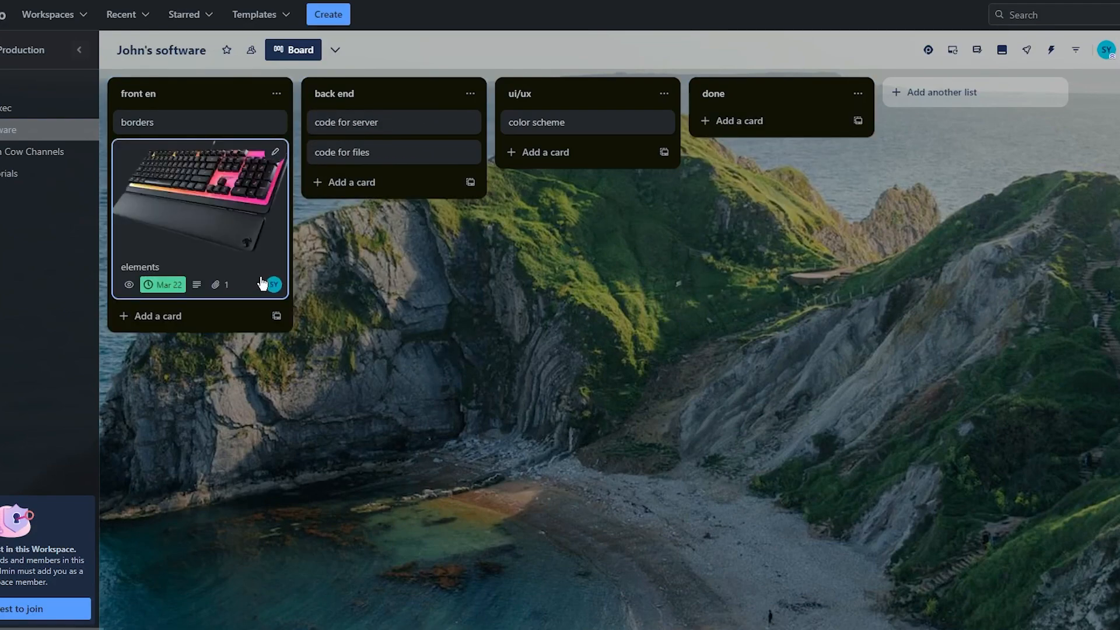
{"action": "left_click", "coordinate": [277, 317]}
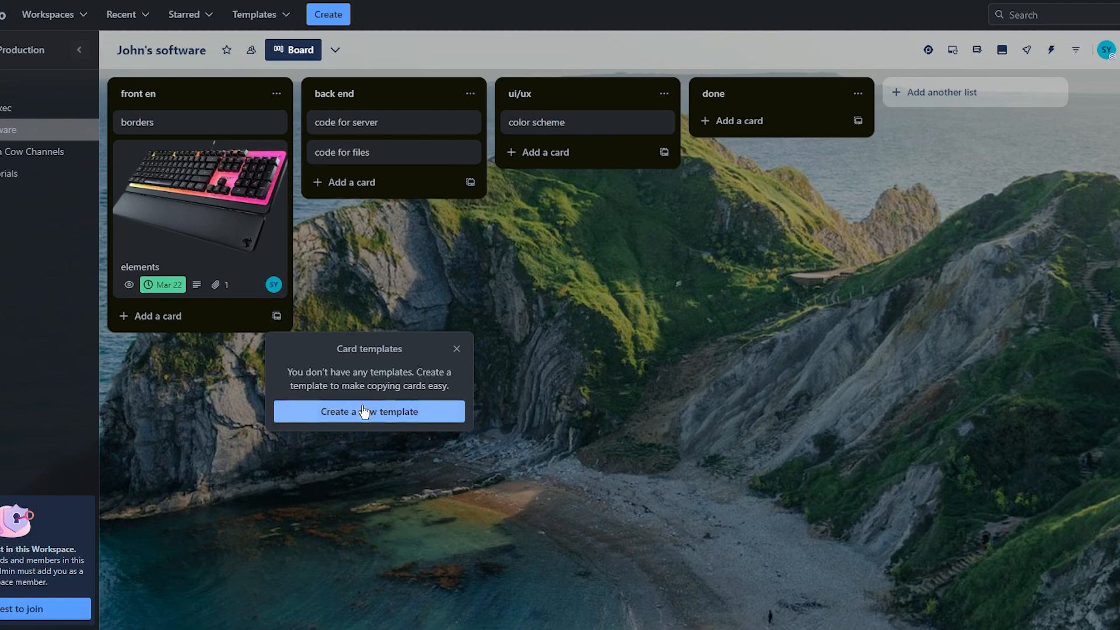
{"action": "left_click", "coordinate": [364, 411]}
{"action": "left_click", "coordinate": [455, 350]}
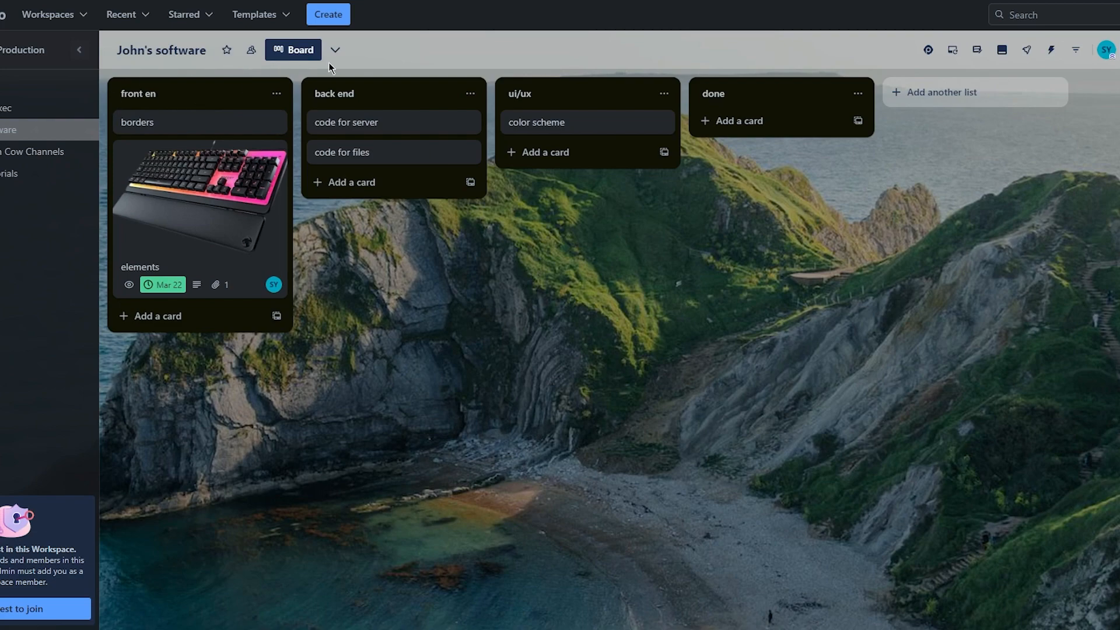
View the Project Management board template's creation settings and close them without creating a board.
{"action": "left_click", "coordinate": [254, 15]}
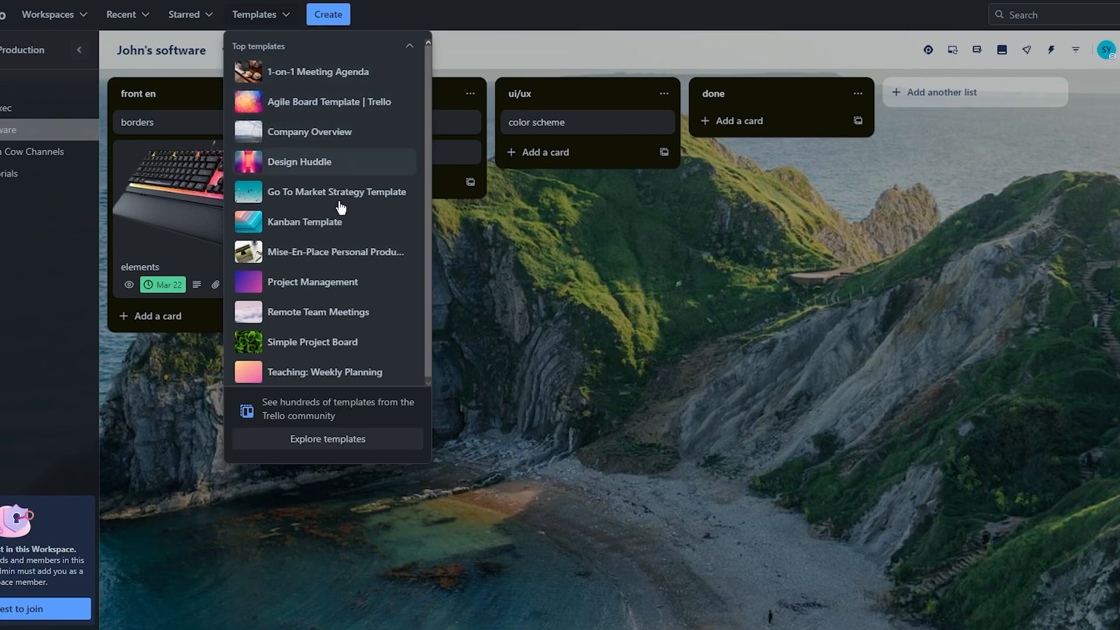
{"action": "left_click", "coordinate": [351, 290]}
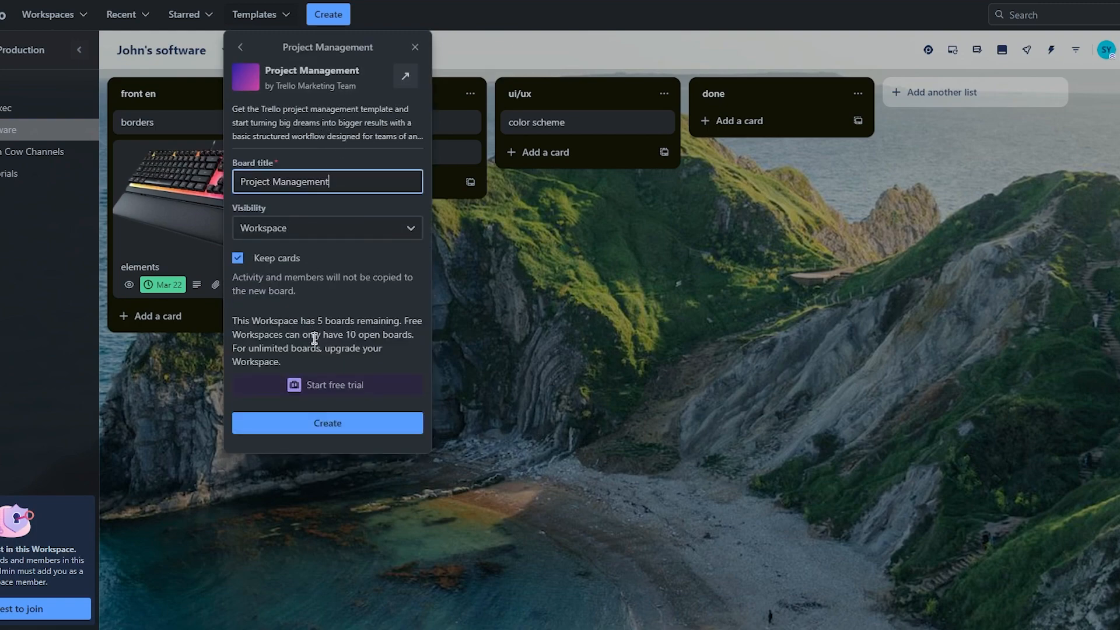
{"action": "left_click", "coordinate": [413, 48]}
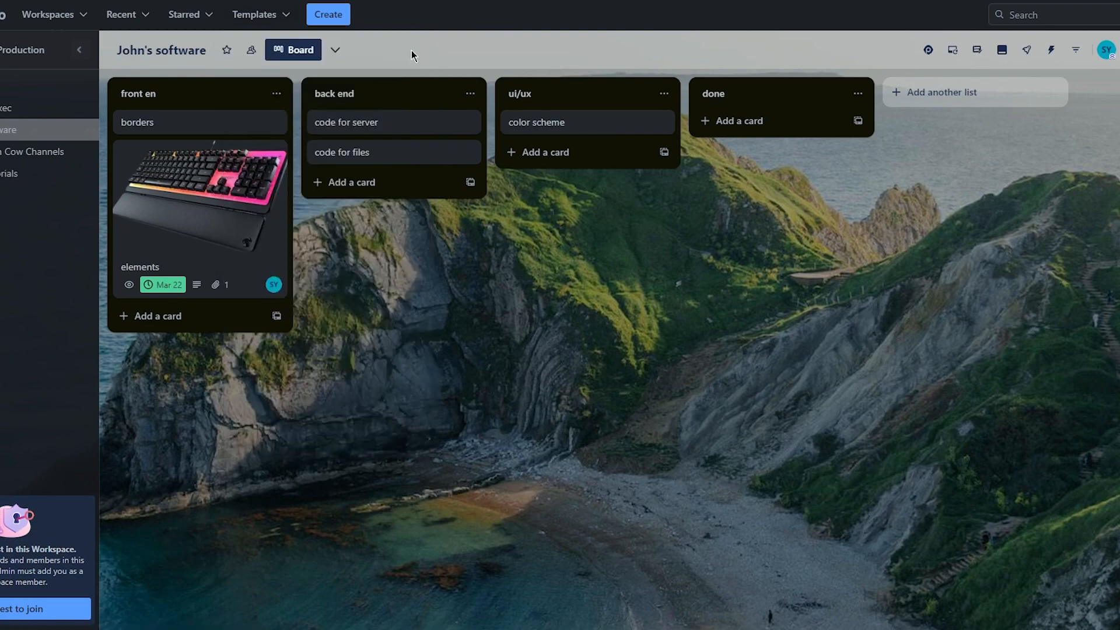